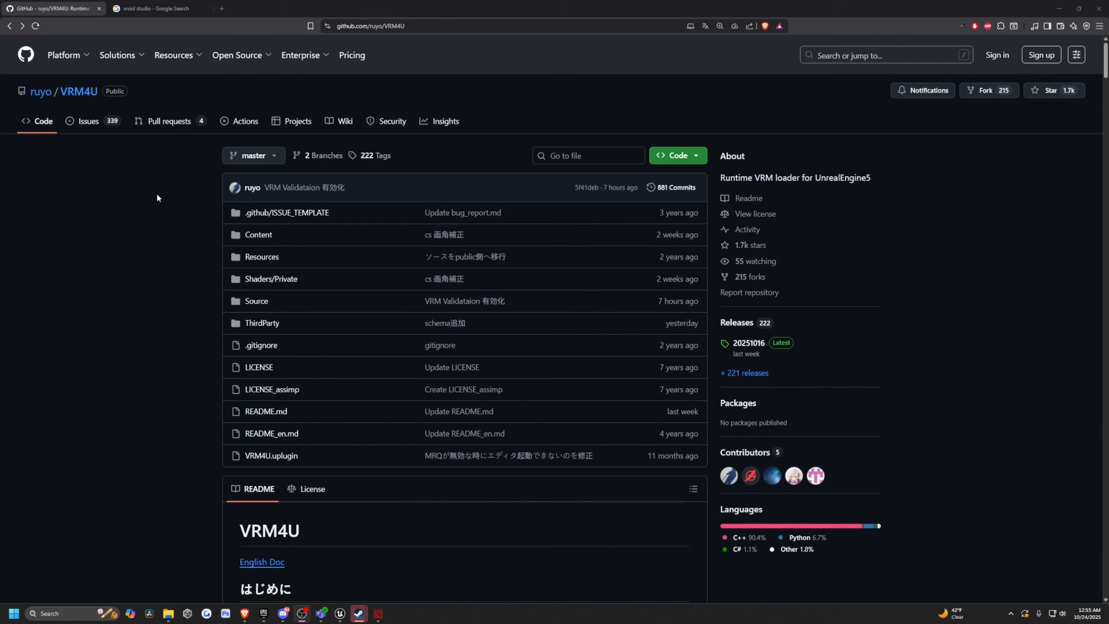
Open the VRM4U repository's releases page through the link in the README's usage section.
key(F11)
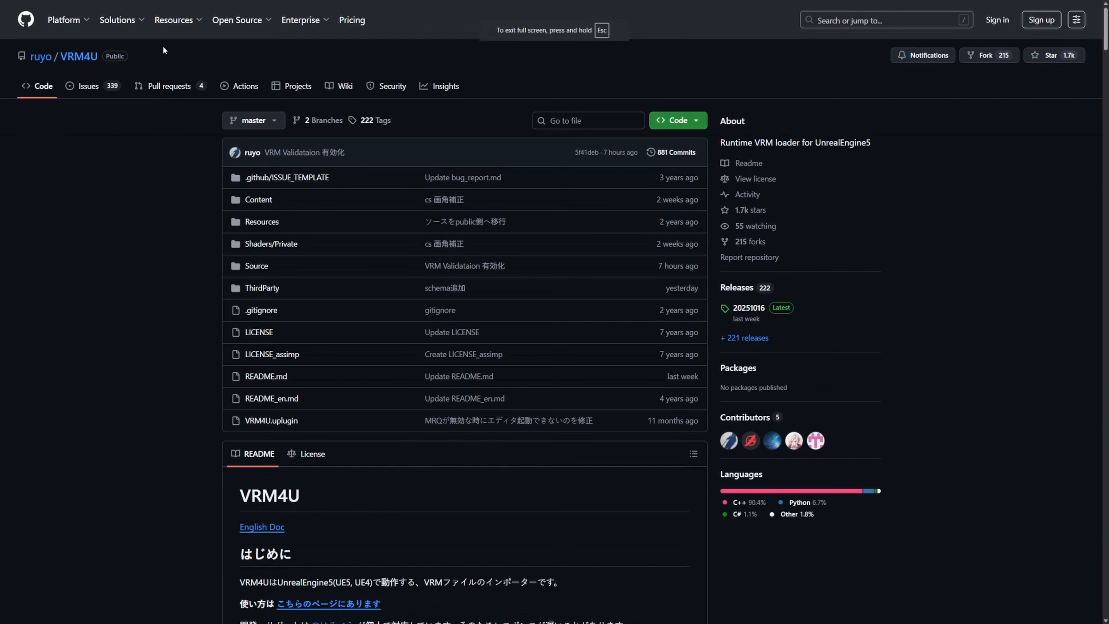
click(75, 61)
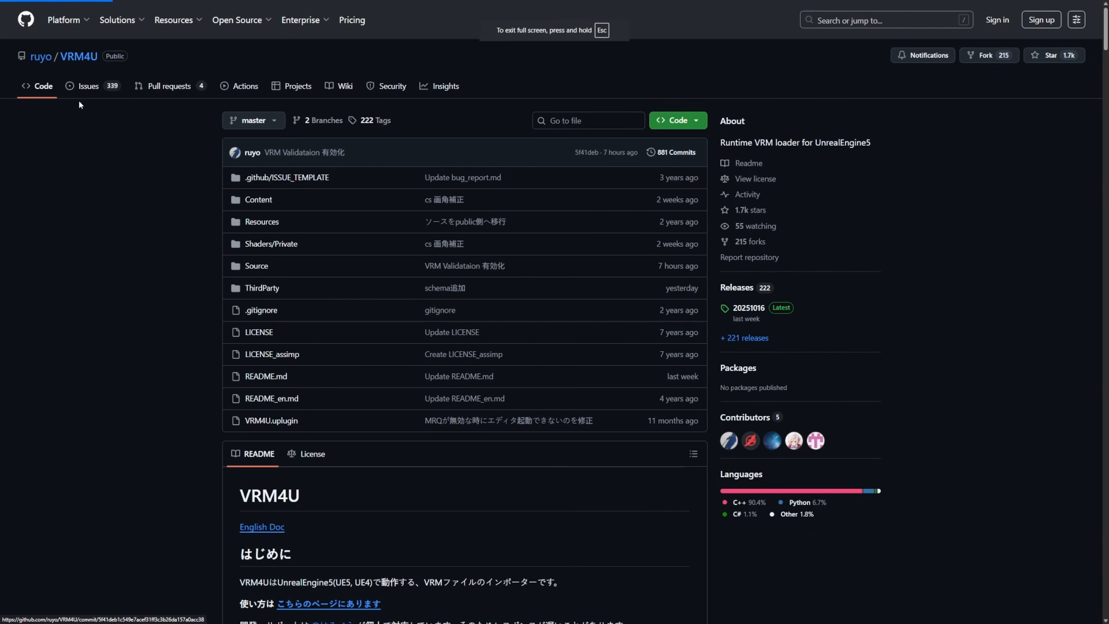
scroll(99, 322, down, 5)
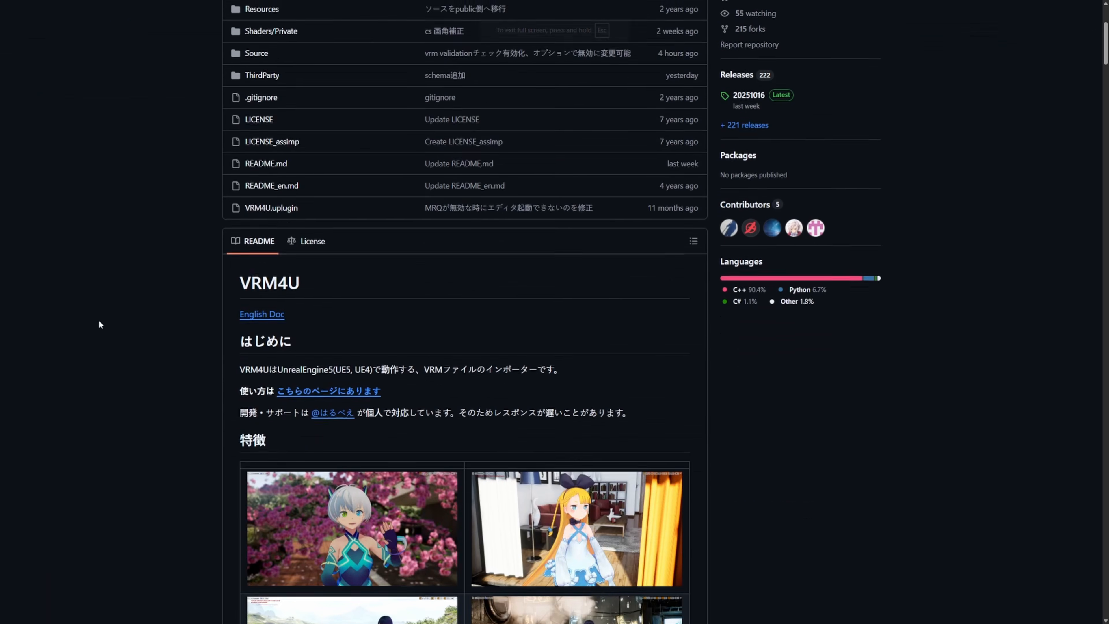
middle_click(79, 184)
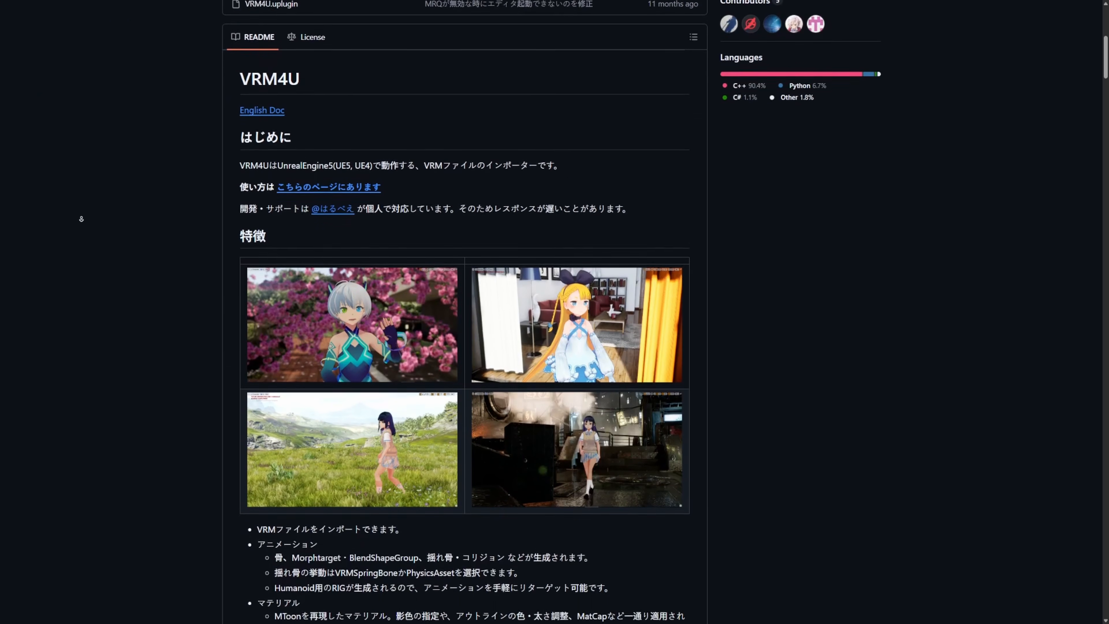
scroll(305, 113, up, 2)
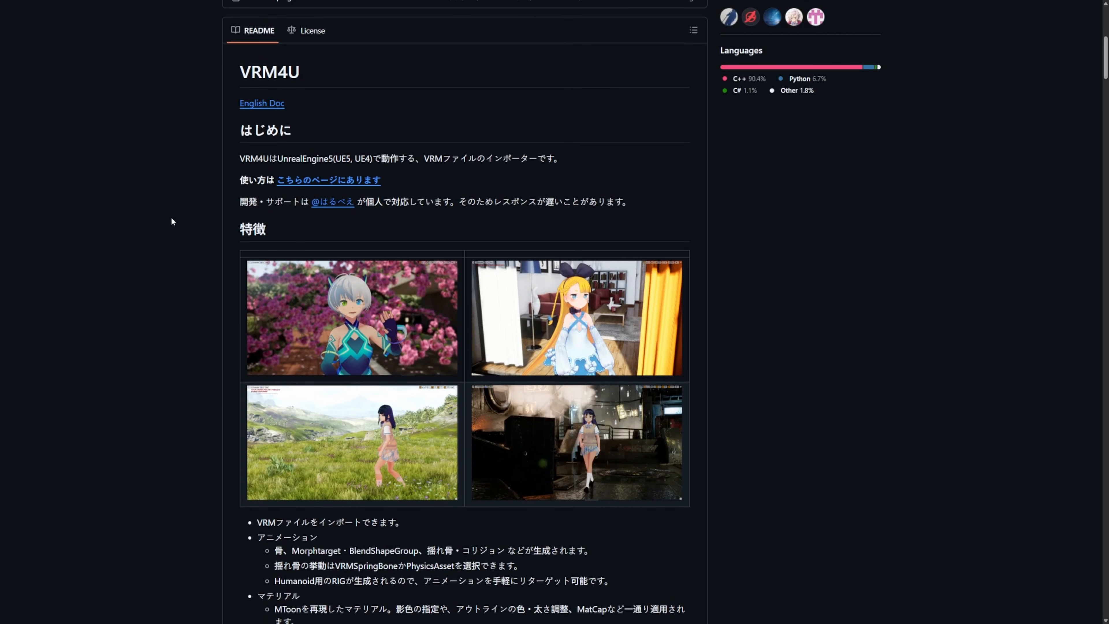
scroll(175, 232, down, 10)
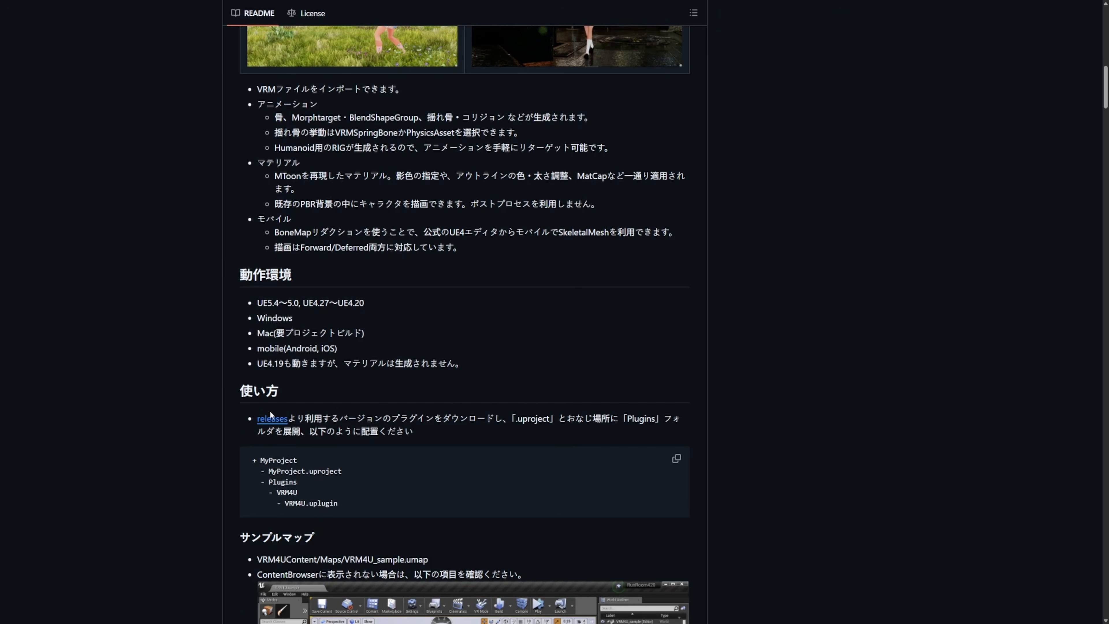
click(272, 420)
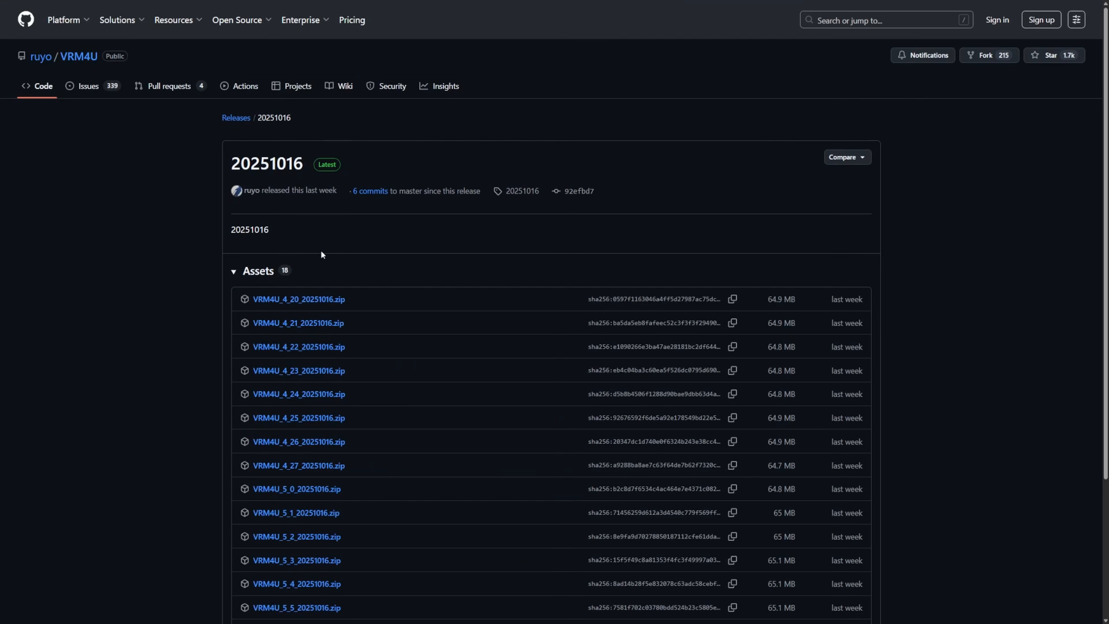
Download VRM4U_5_6_20251016.zip from the release assets and save it in the AnimeUE folder on the desktop.
scroll(314, 378, down, 5)
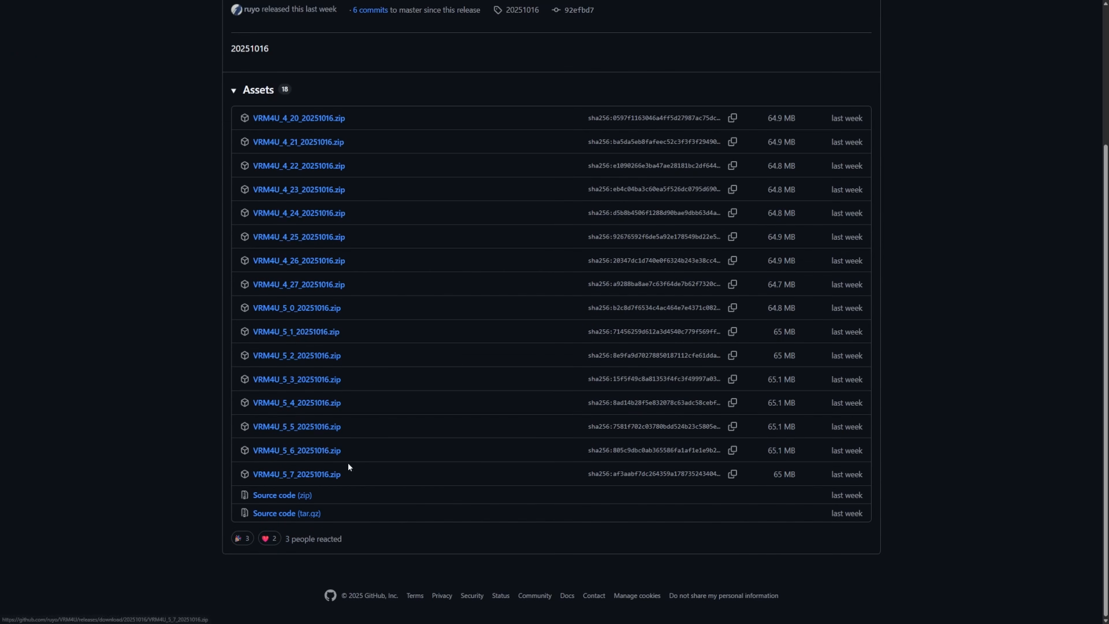
click(276, 451)
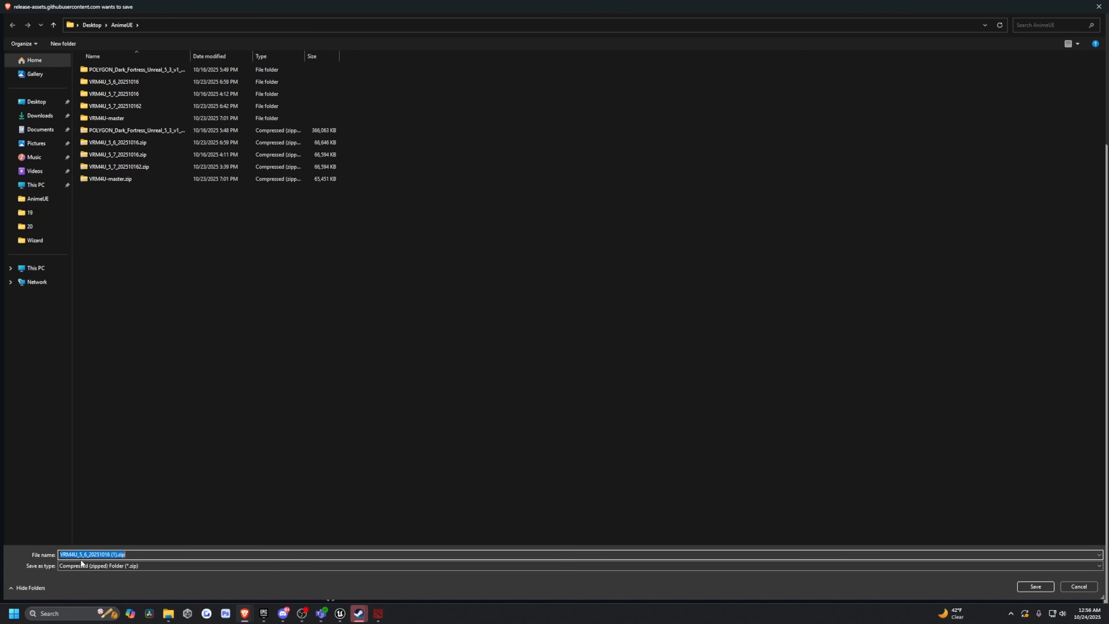
click(1030, 586)
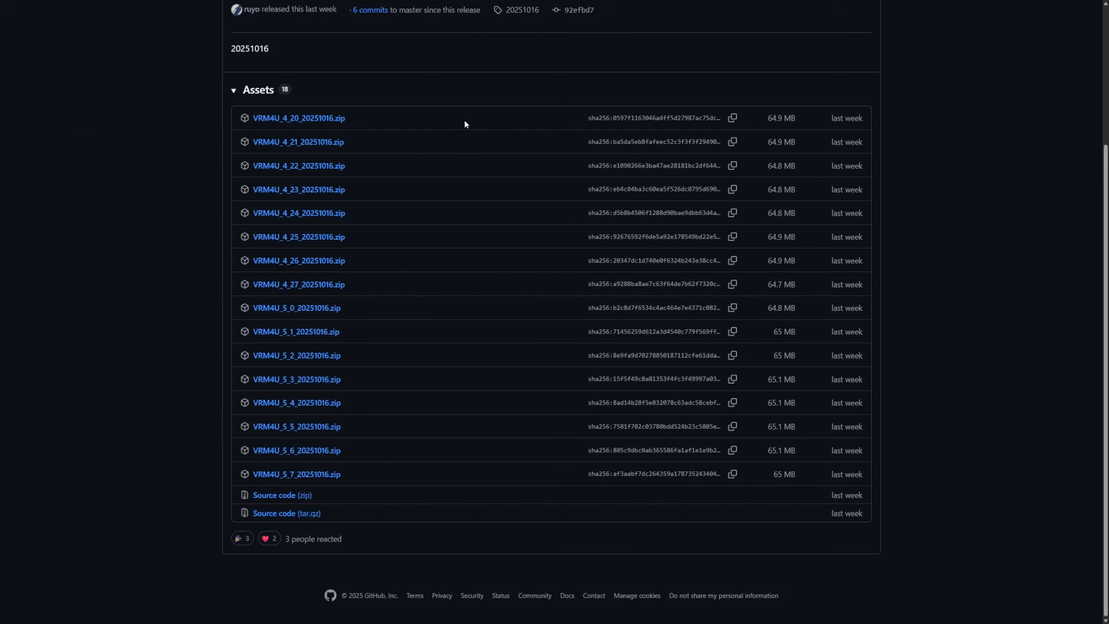
key(F11)
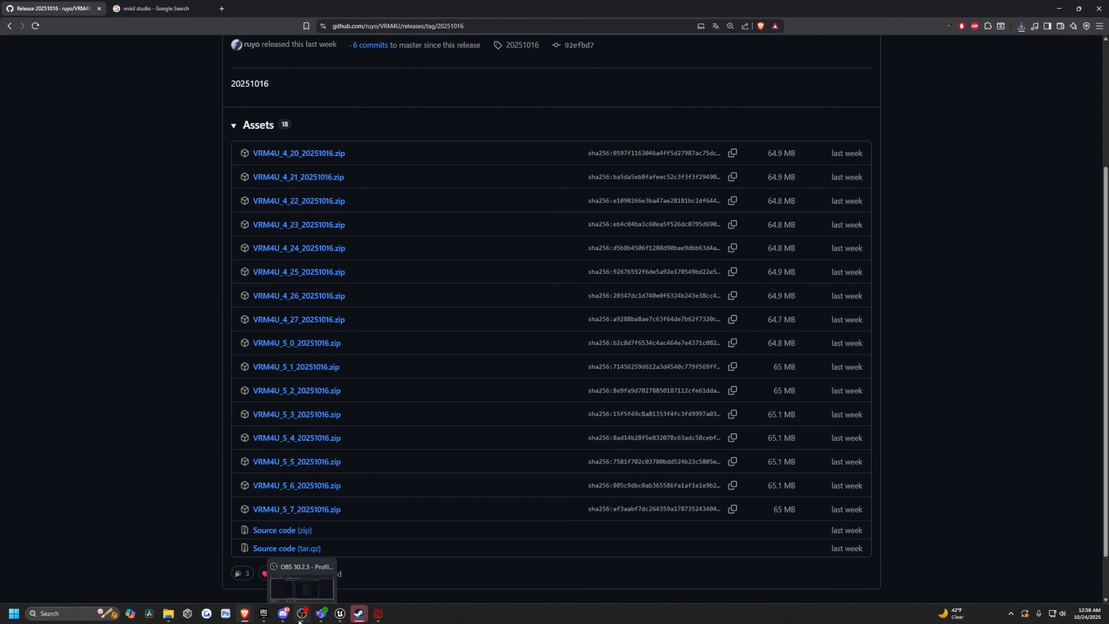
Switch to VRoid Studio, open AvatarSample_B and dress it in the black armored full-body outfit set.
scroll(142, 332, up, 4)
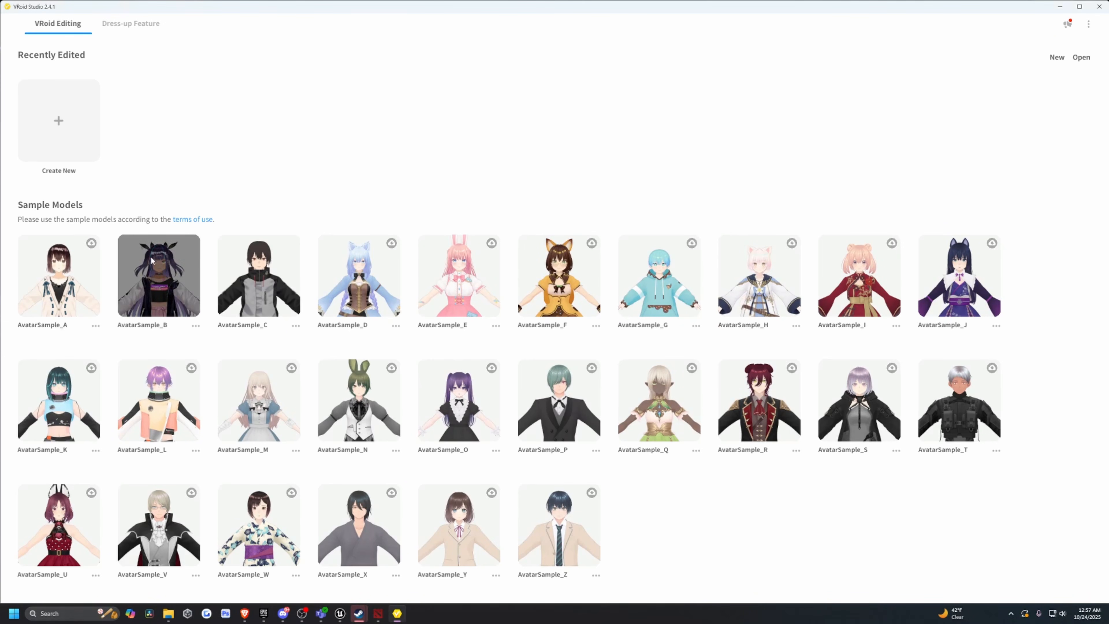
click(171, 280)
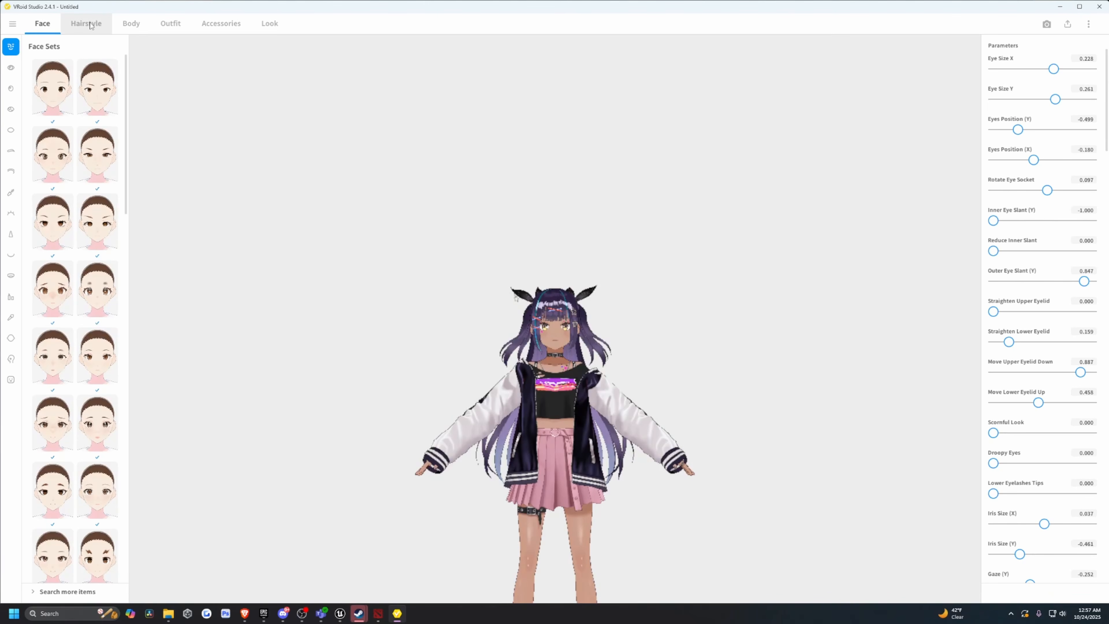
click(132, 23)
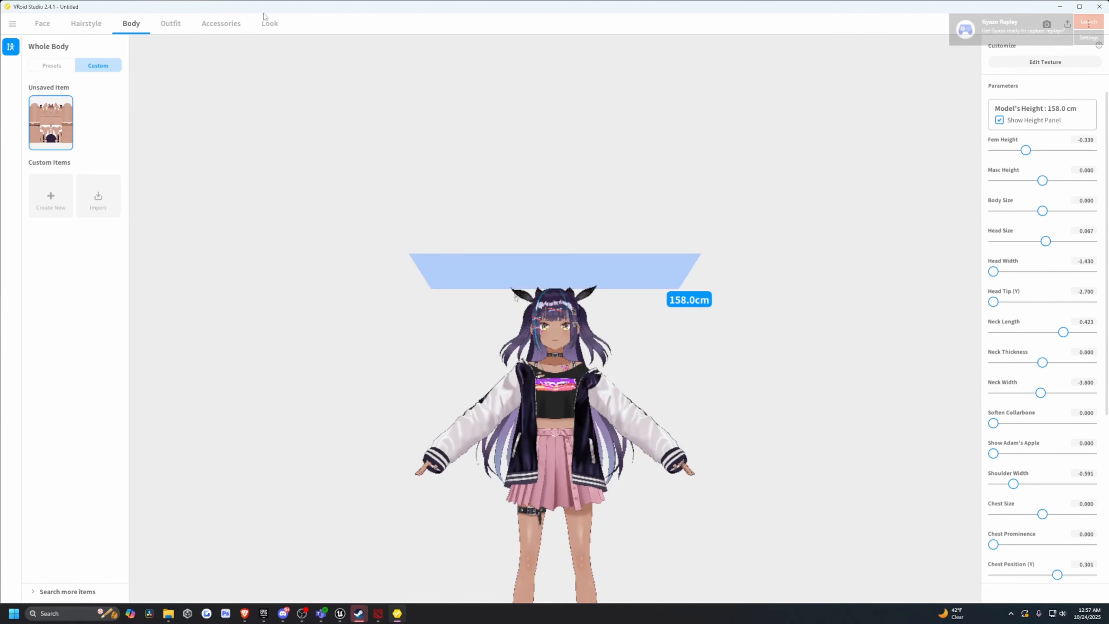
click(170, 23)
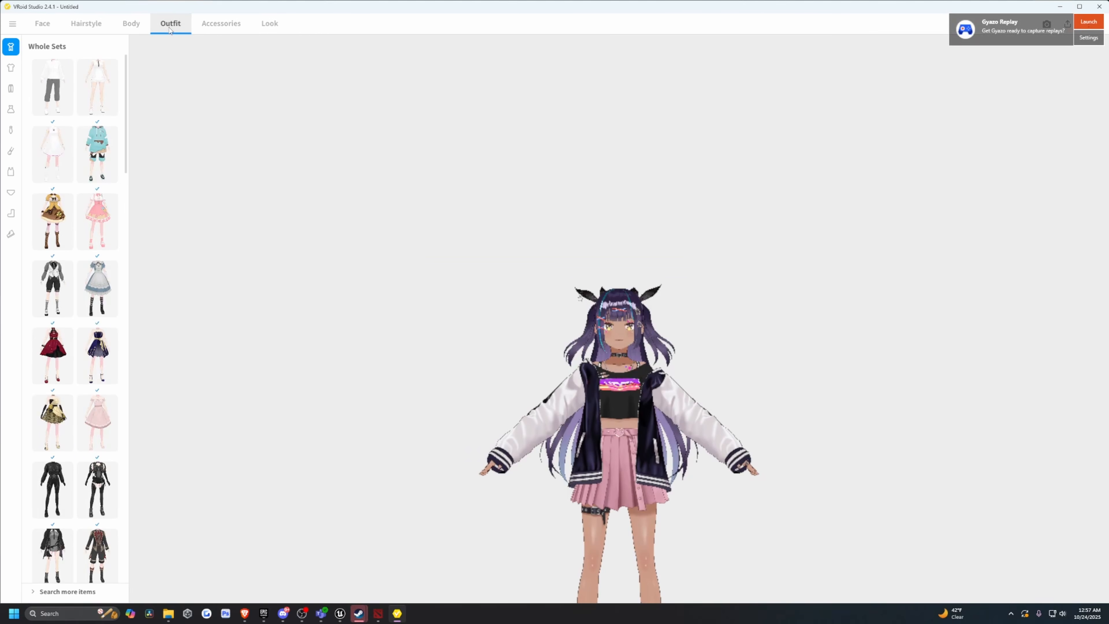
click(63, 486)
scroll(64, 486, down, 1)
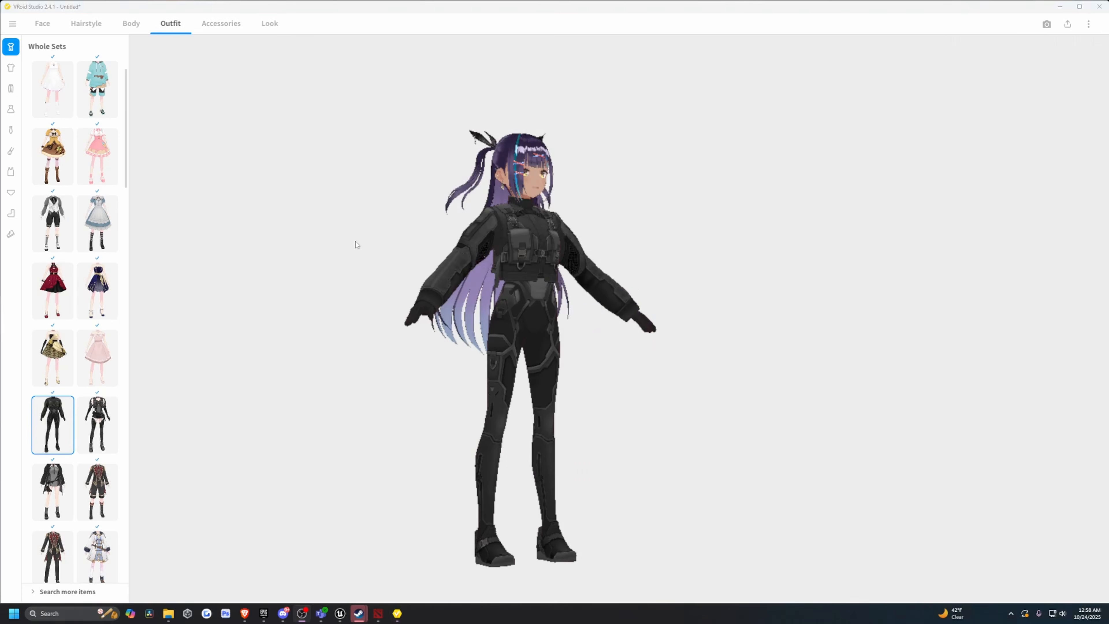
right_drag(355, 241, 350, 241)
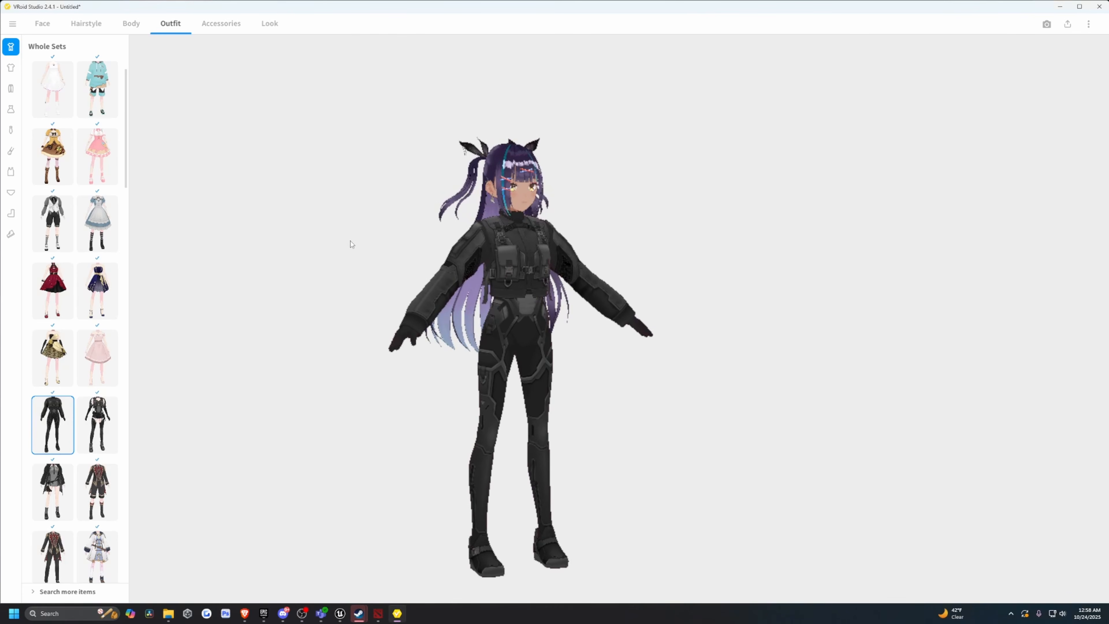
middle_drag(351, 244, 375, 244)
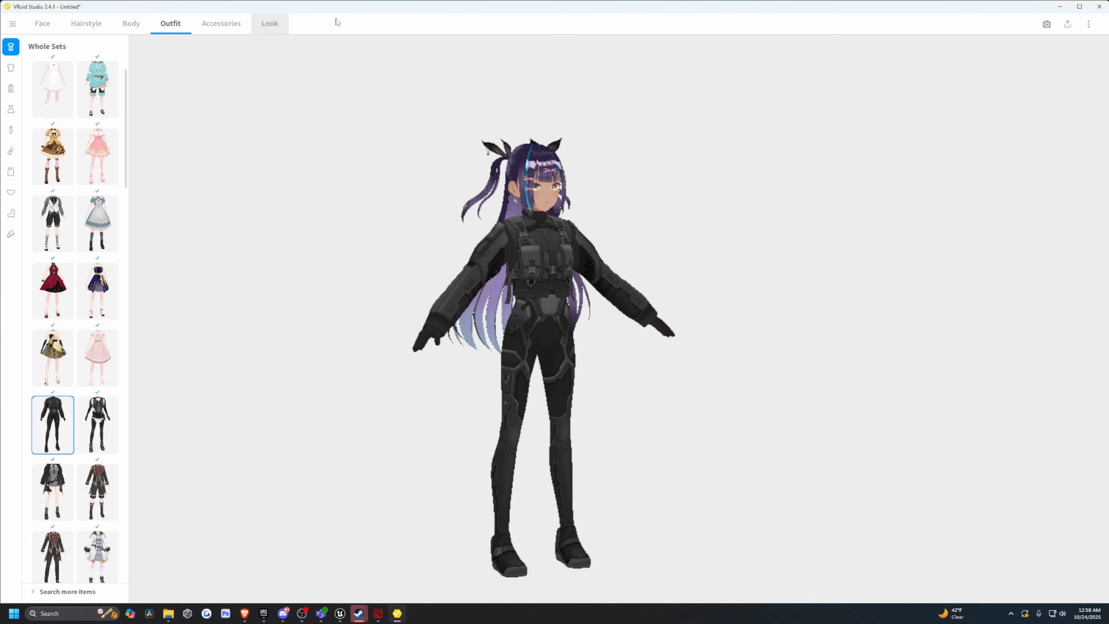
Export the avatar as a VRM file in VRM1.0 format, keeping the avatar information and permission settings.
click(1068, 24)
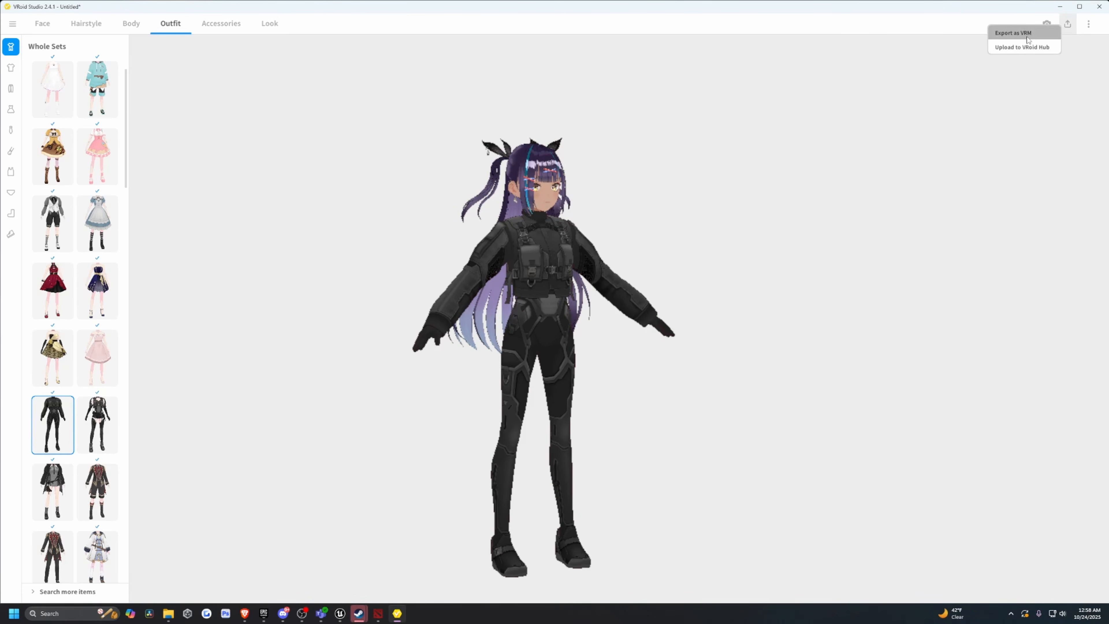
click(1013, 32)
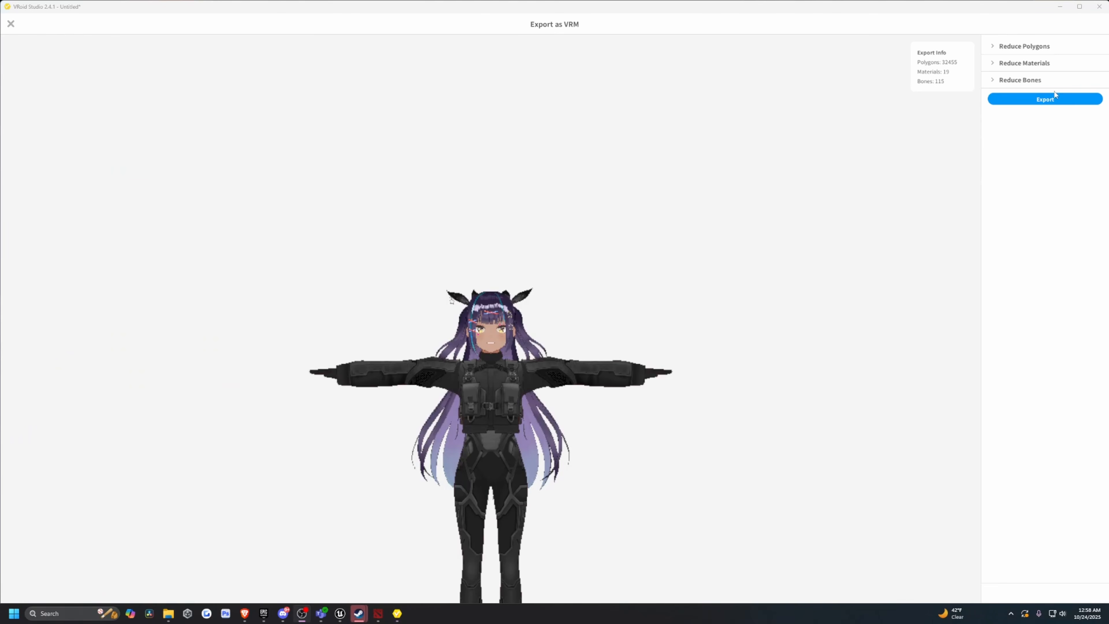
click(1050, 100)
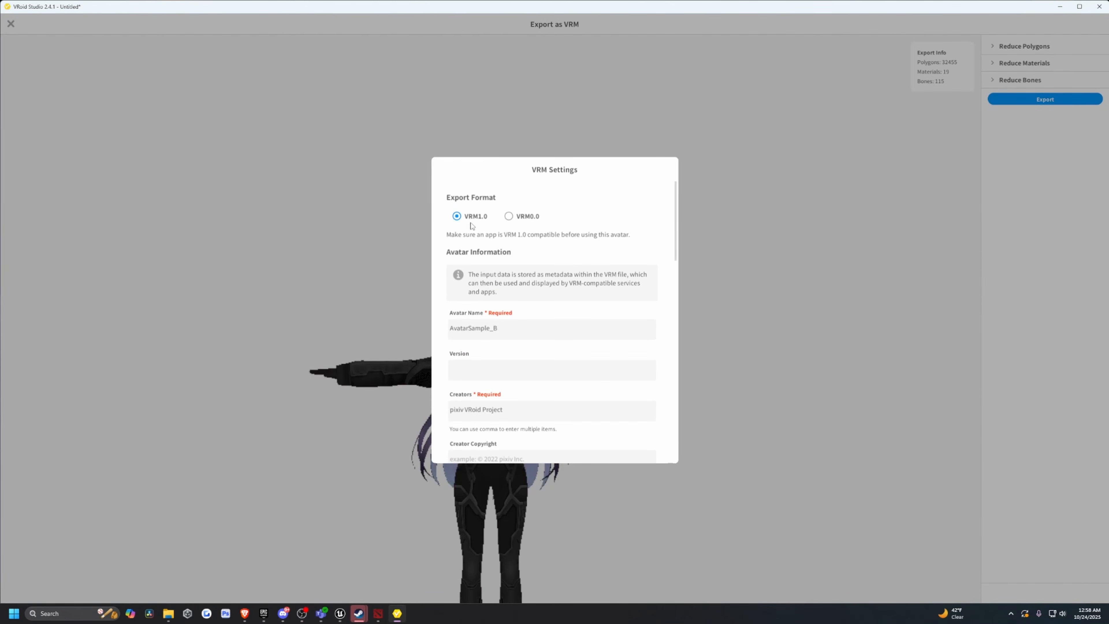
scroll(515, 357, down, 15)
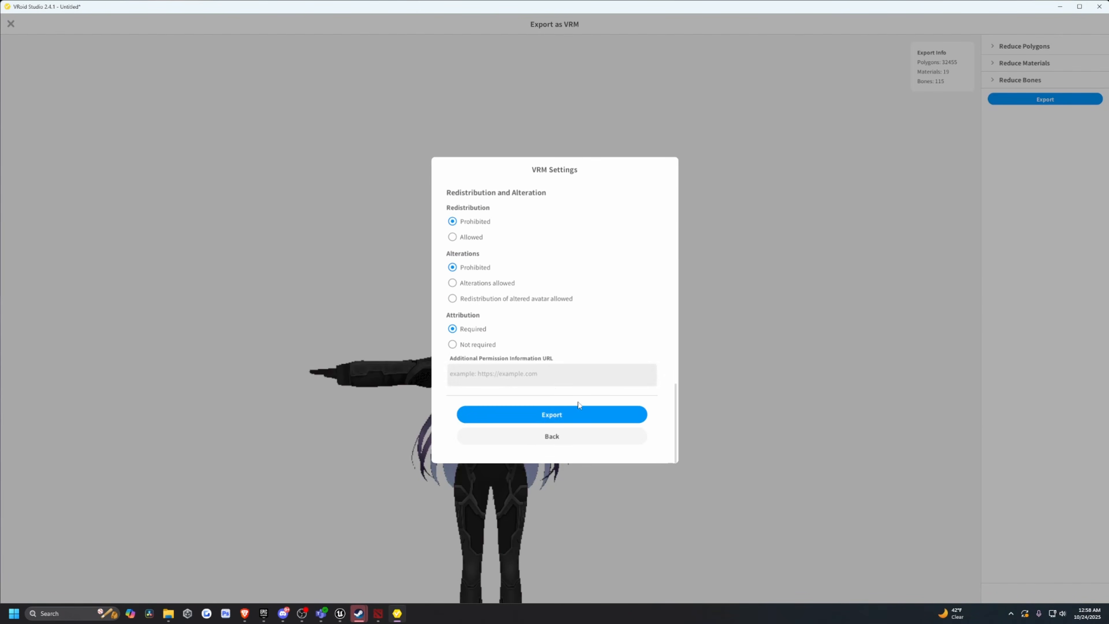
click(551, 416)
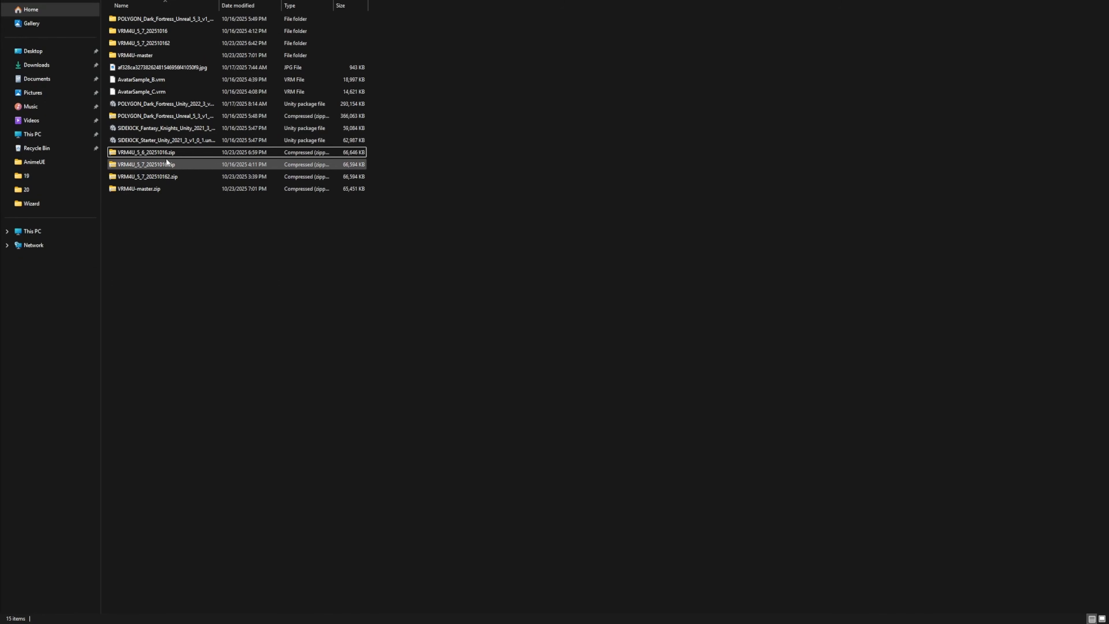
Switch to File Explorer and extract VRM4U_5_6_20251016.zip into a VRM4U_5_6_20251016 folder inside AnimeUE.
click(165, 155)
right_click(160, 151)
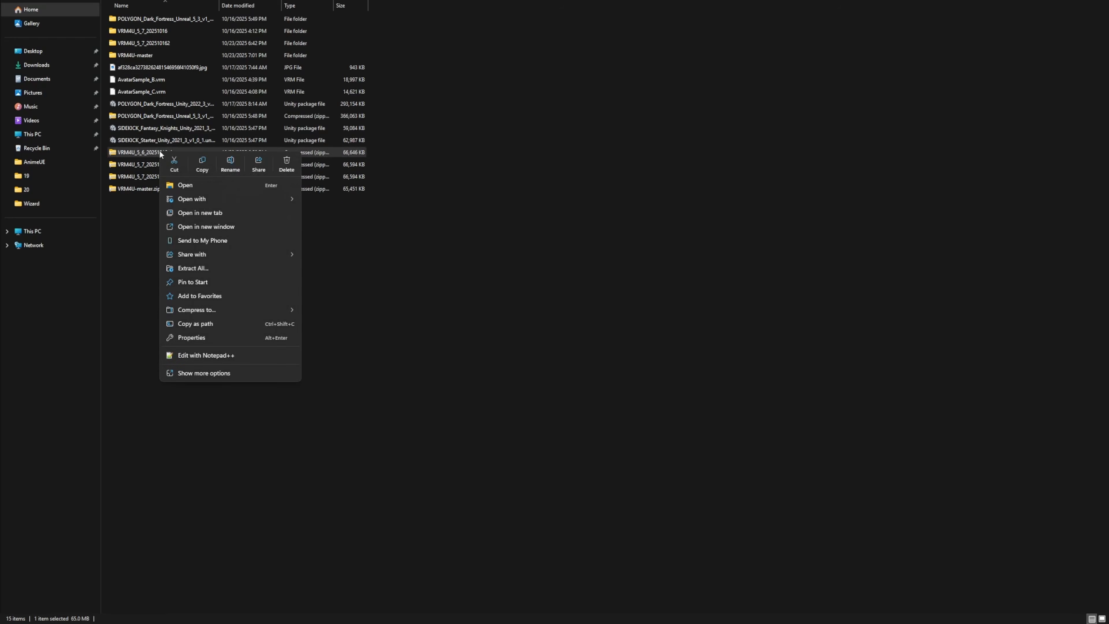
click(192, 268)
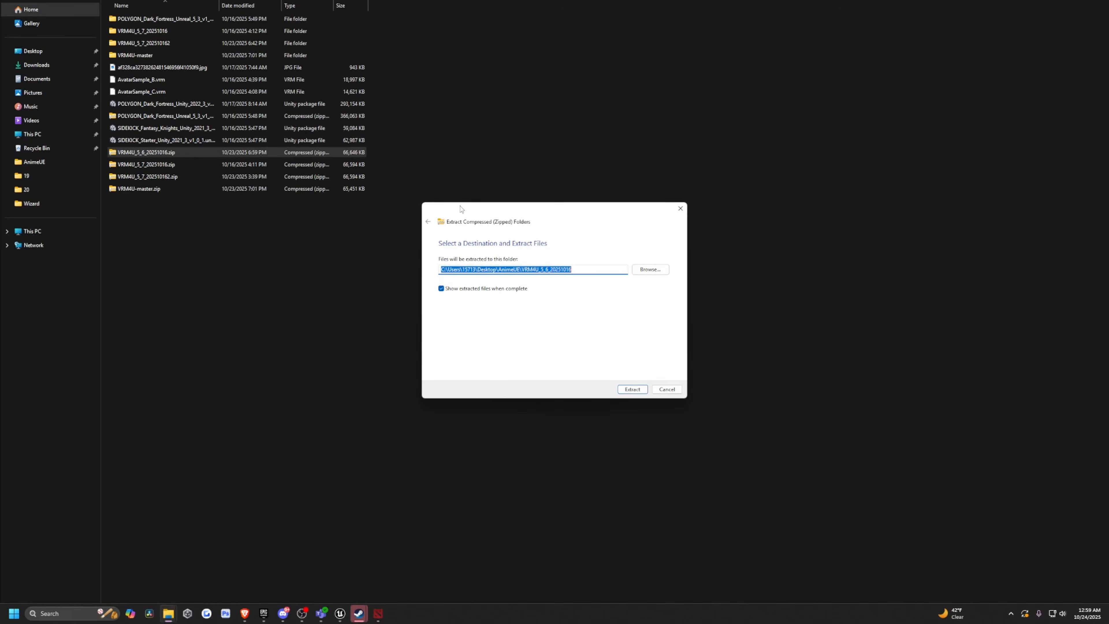
click(619, 389)
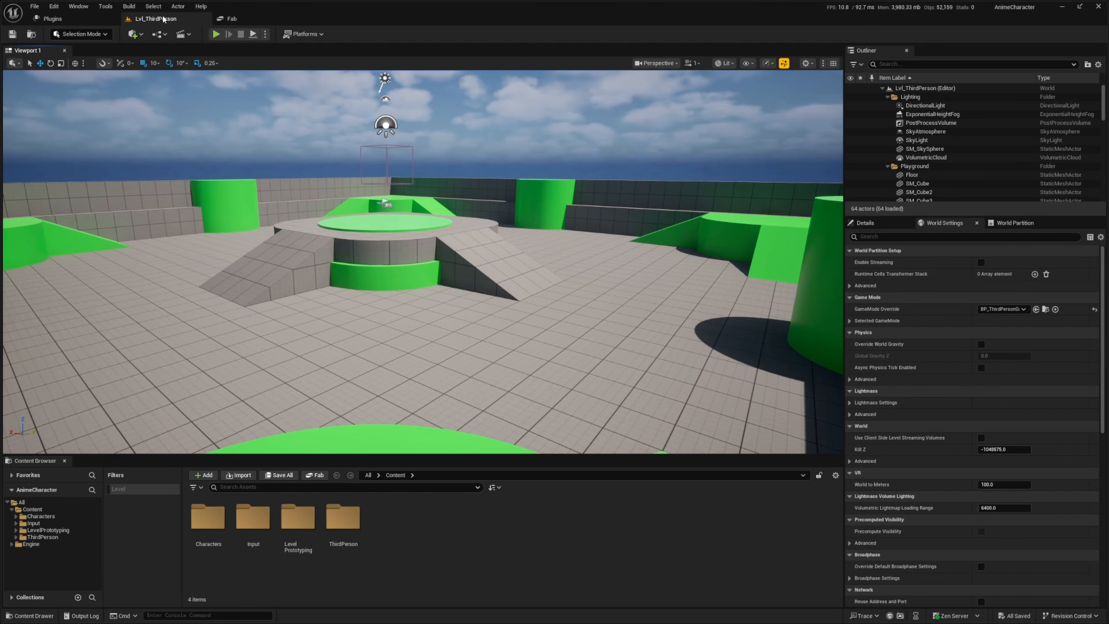
Show the AnimeCharacter project folder from Unreal Editor and move the extracted Plugins folder into it.
right_click(31, 509)
click(75, 344)
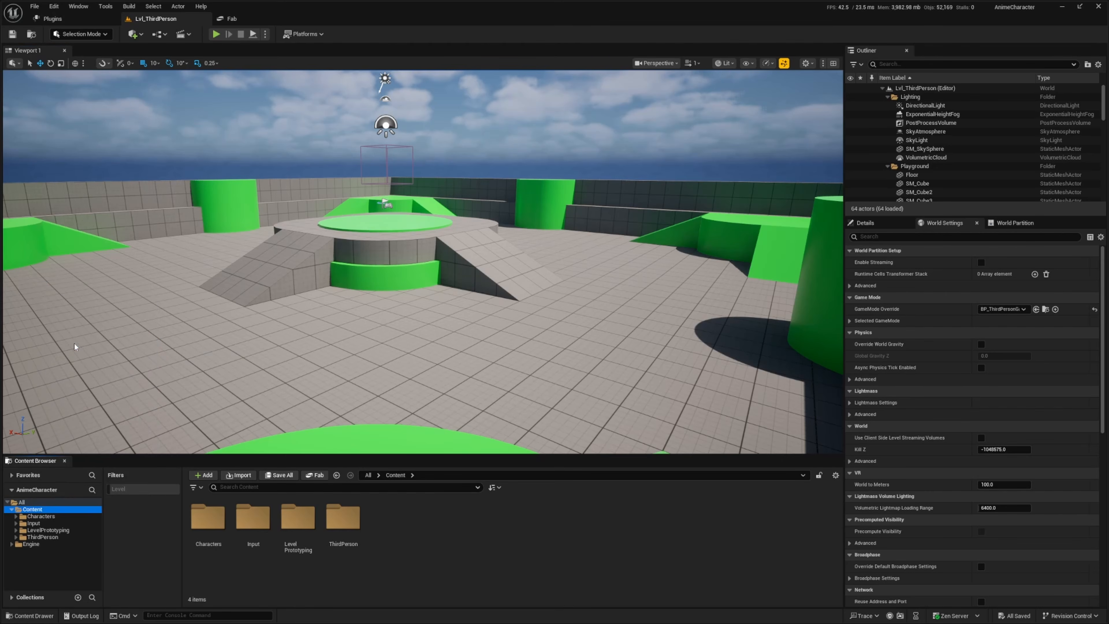
click(724, 166)
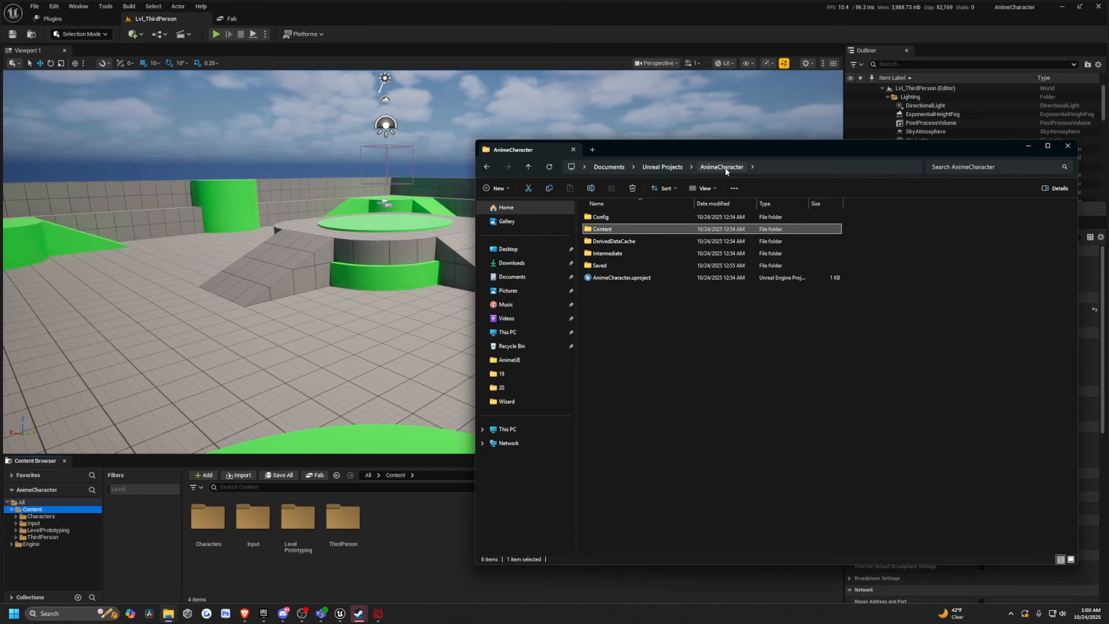
drag(761, 149, 496, 151)
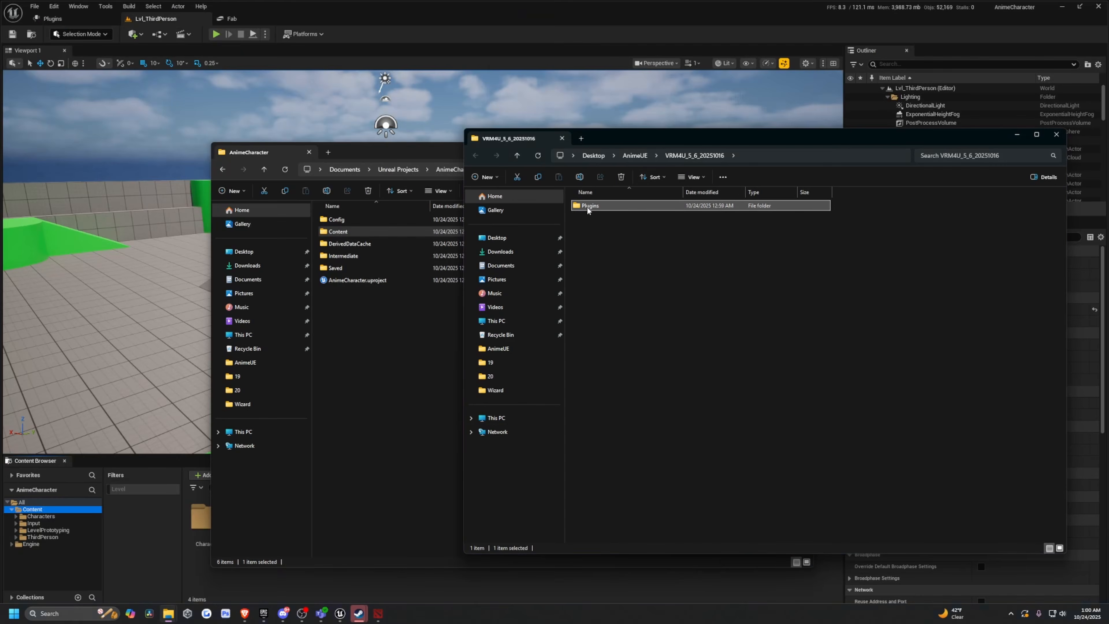
drag(587, 206, 393, 331)
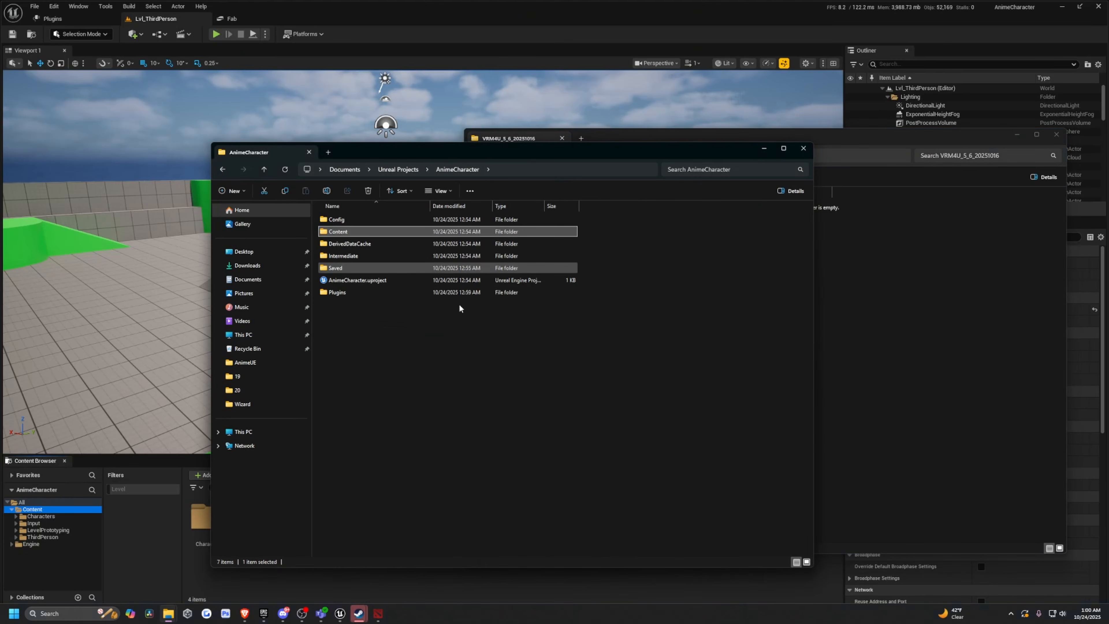
Close the Unreal project, reopen AnimeCharacter.uproject and search the project's plugins for "vrm" to check VRM4U.
click(1098, 6)
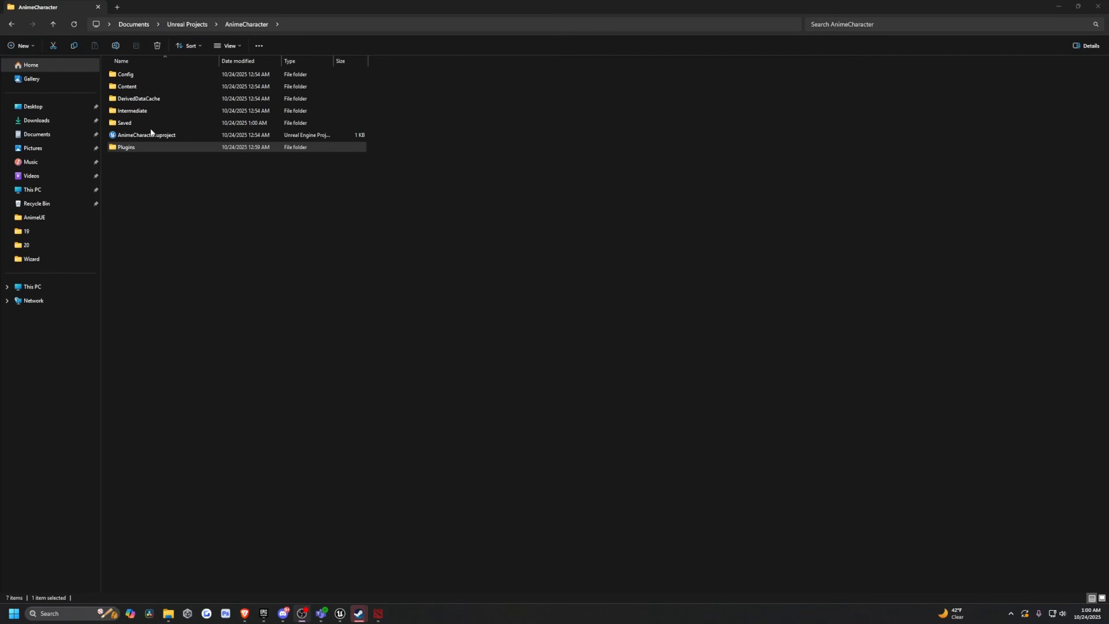
double_click(139, 137)
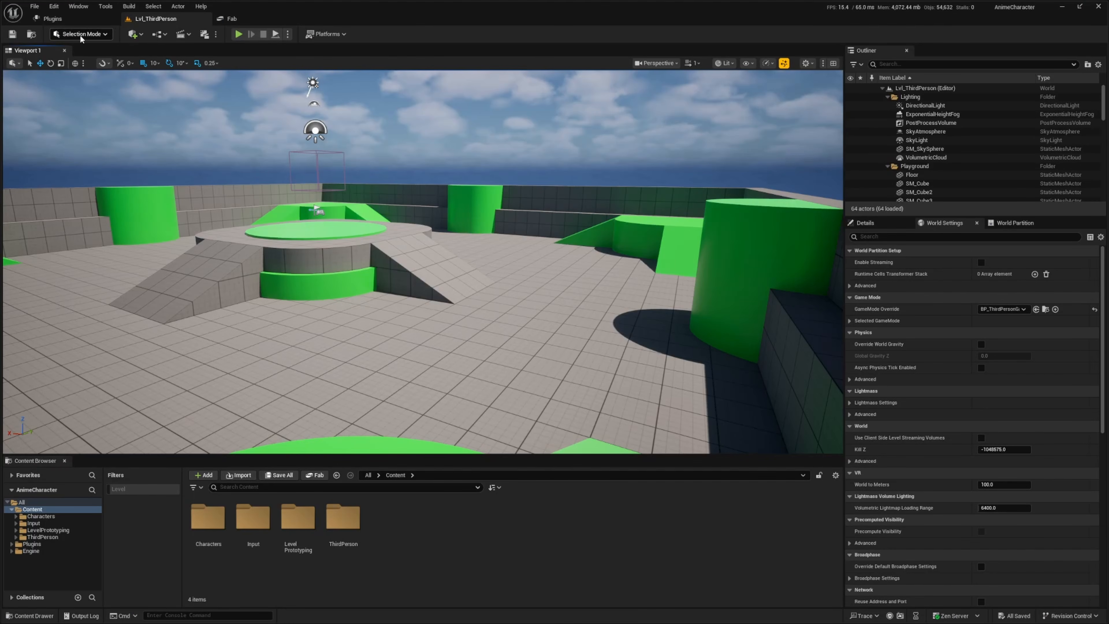
click(74, 19)
click(317, 33)
text(vrm)
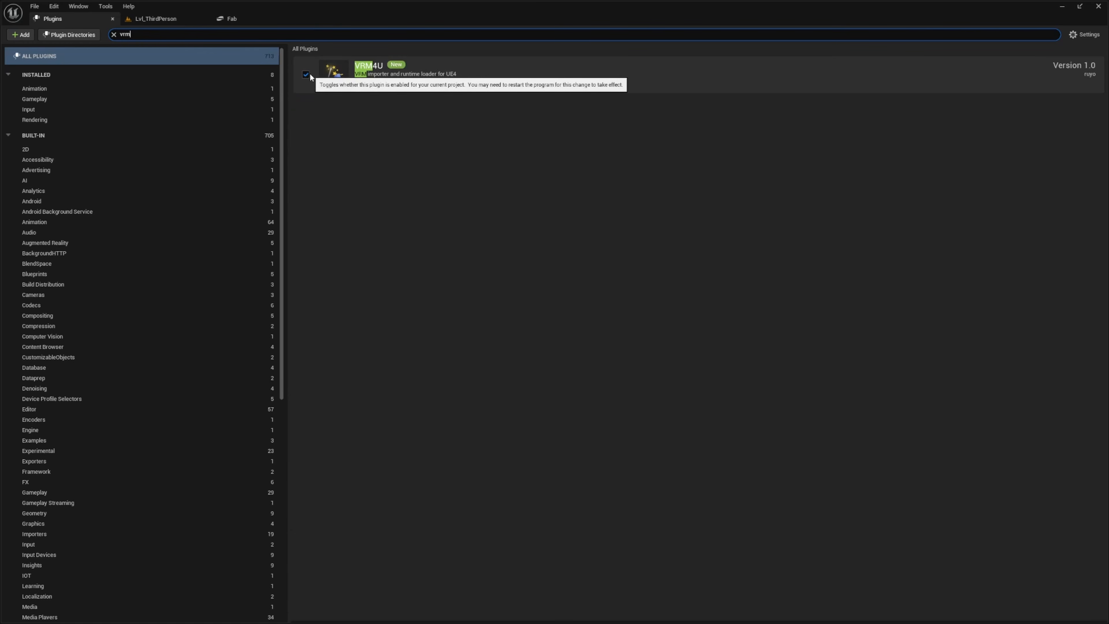
Return to the Lvl_ThirdPerson level and create and open a new AnimeCharacter folder in Content.
click(154, 18)
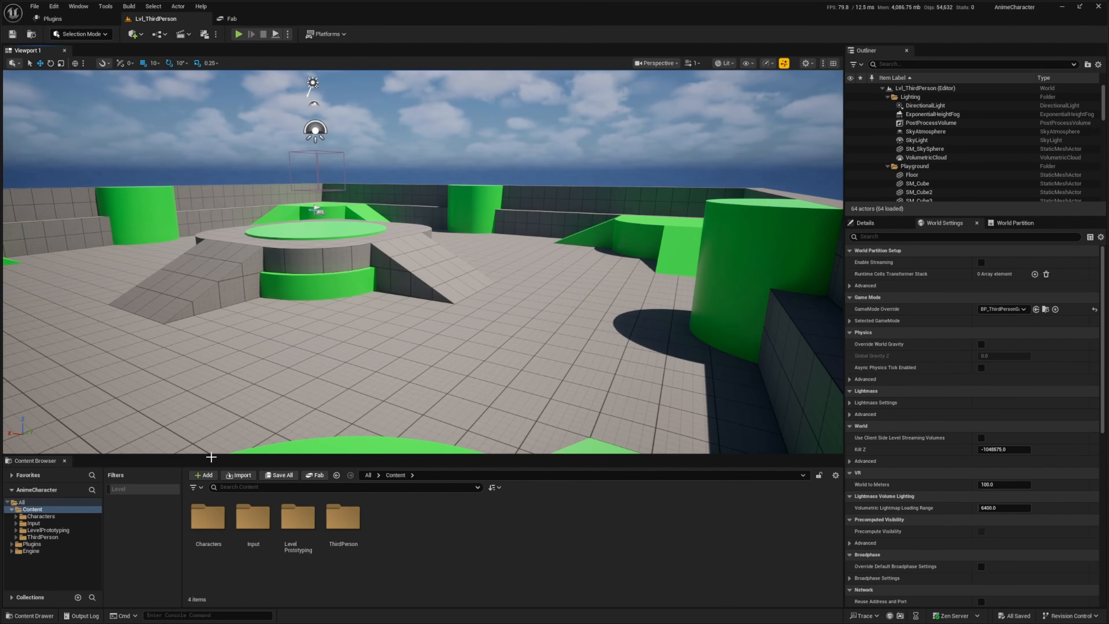
right_click(395, 524)
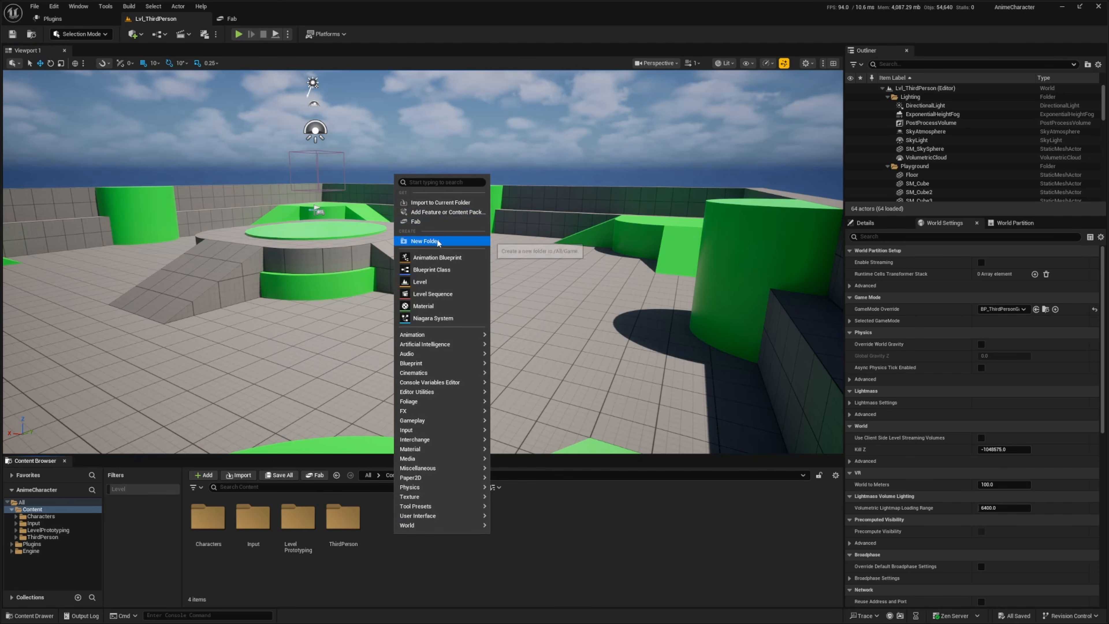
click(453, 242)
text(A)
text(nimeCharac)
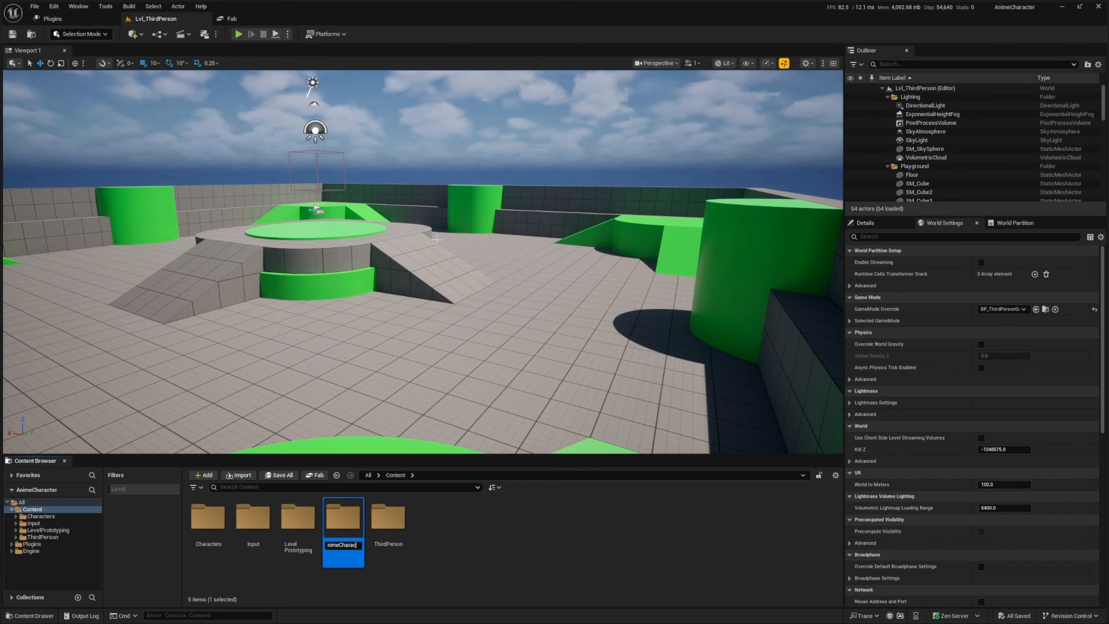
text(ter)
key(Return)
key(Return)
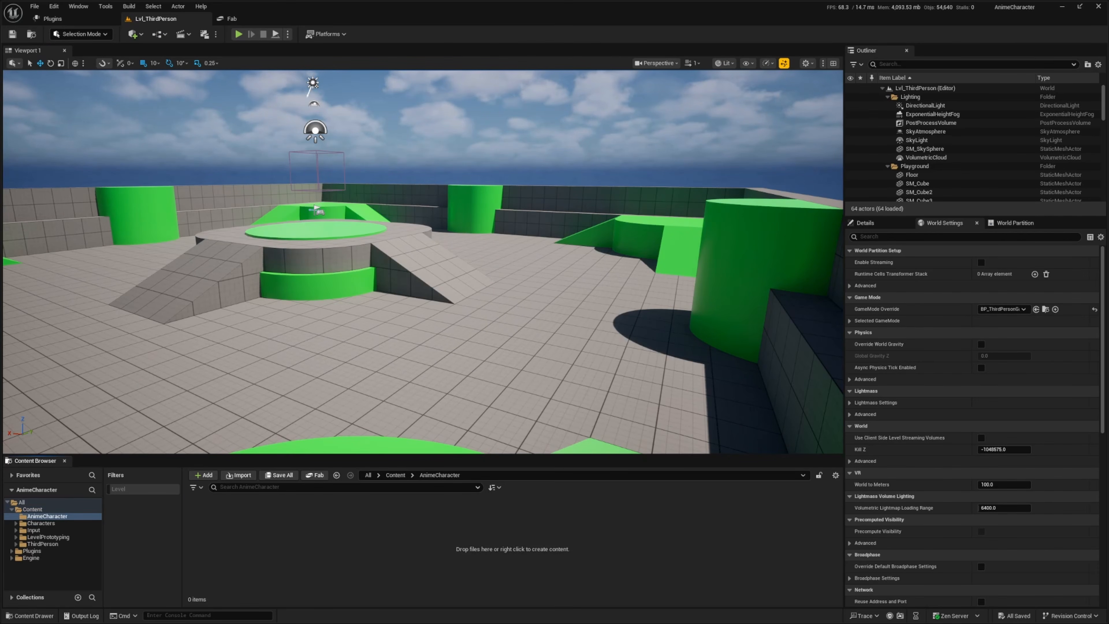
Import AvatarSample_B.vrm from the AnimeUE folder into AnimeCharacter with the default VRM import options.
key(alt+Tab)
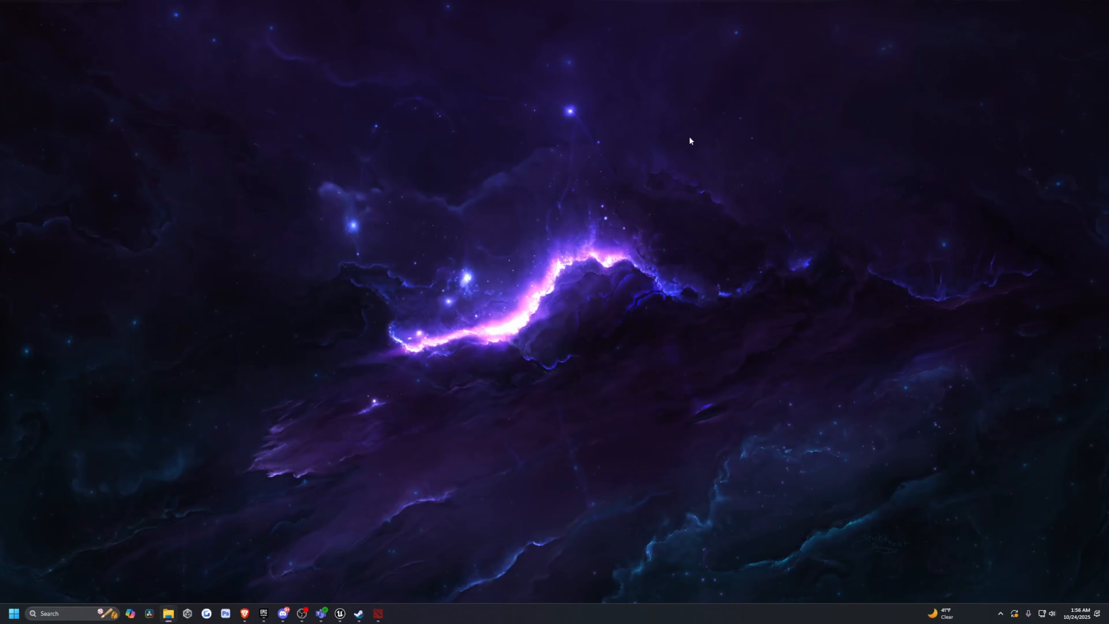
drag(687, 208, 359, 504)
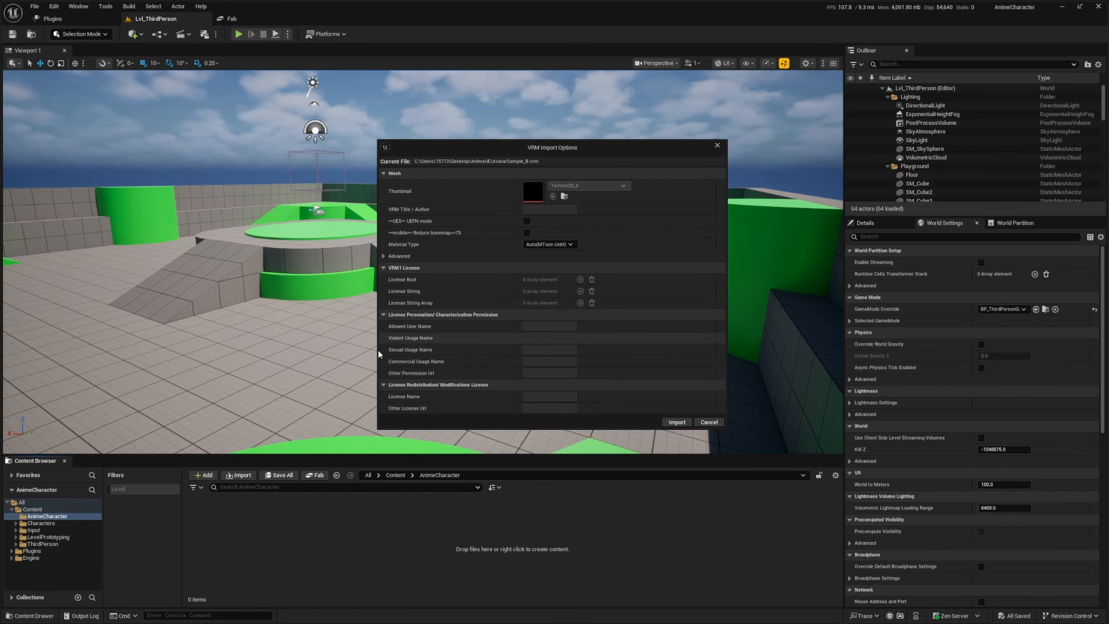
click(677, 422)
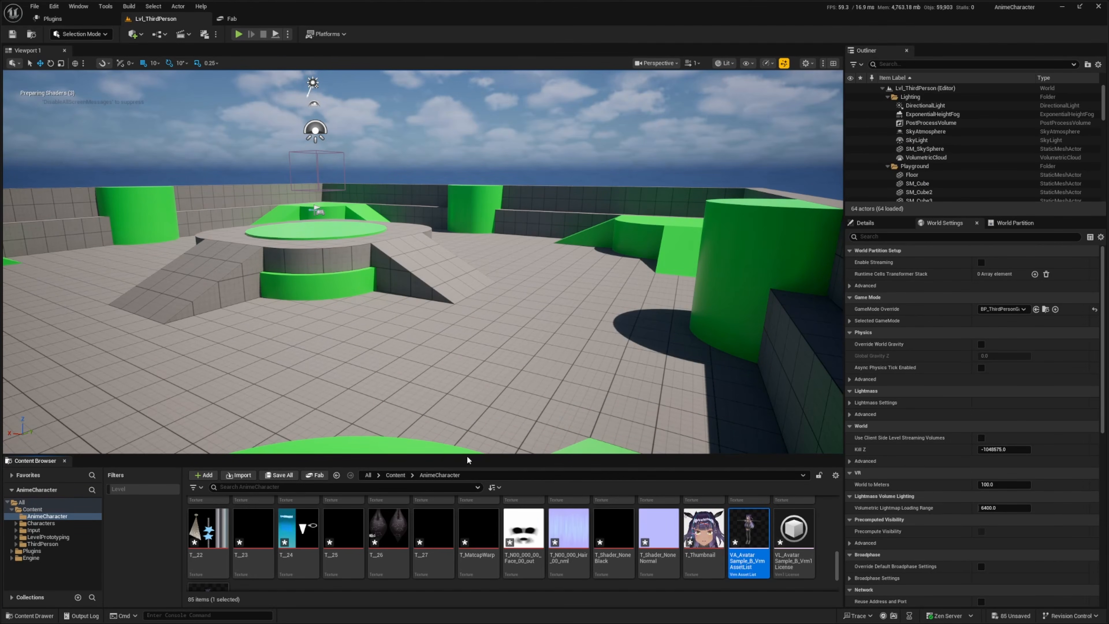
Enlarge the Content Browser, look over the imported character assets including RTG_AvatarSample_B, and save them all.
drag(471, 456, 471, 321)
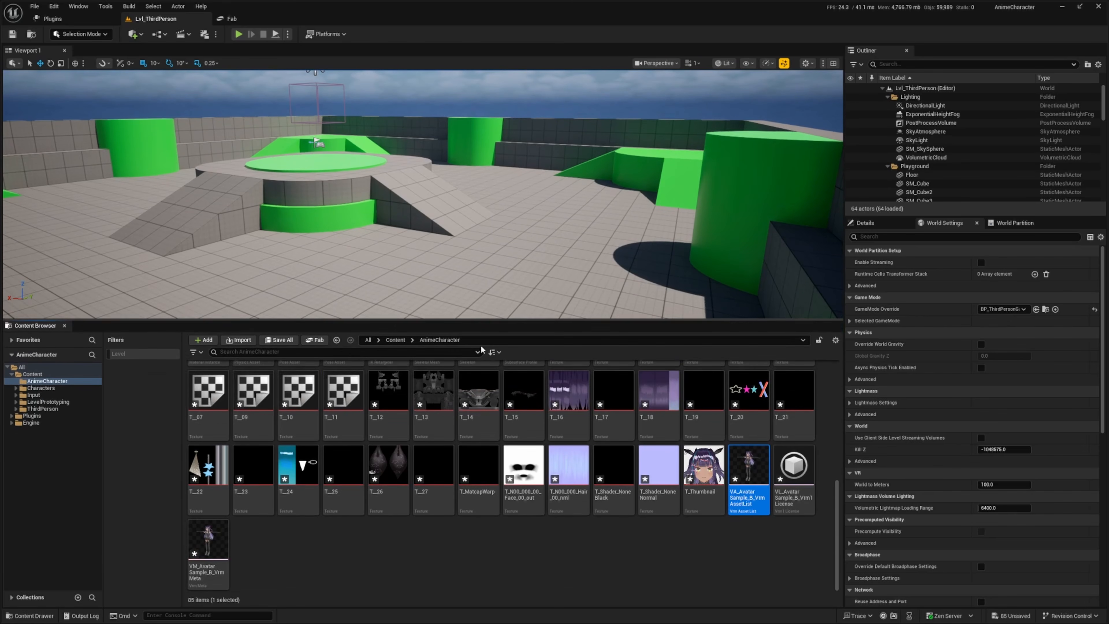
click(531, 552)
scroll(502, 546, up, 5)
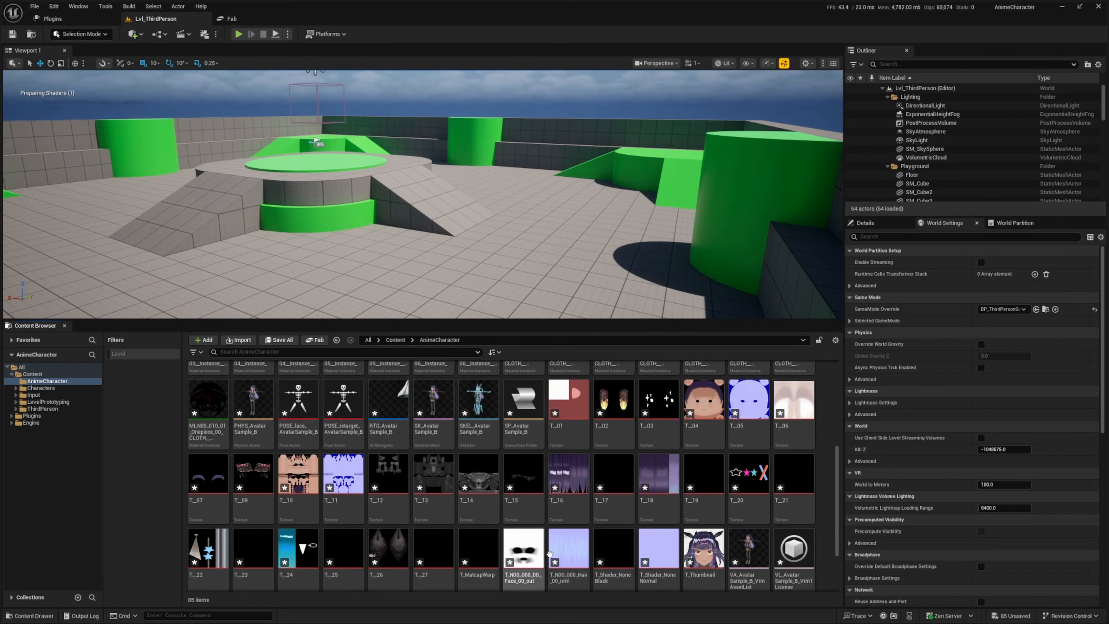
click(396, 557)
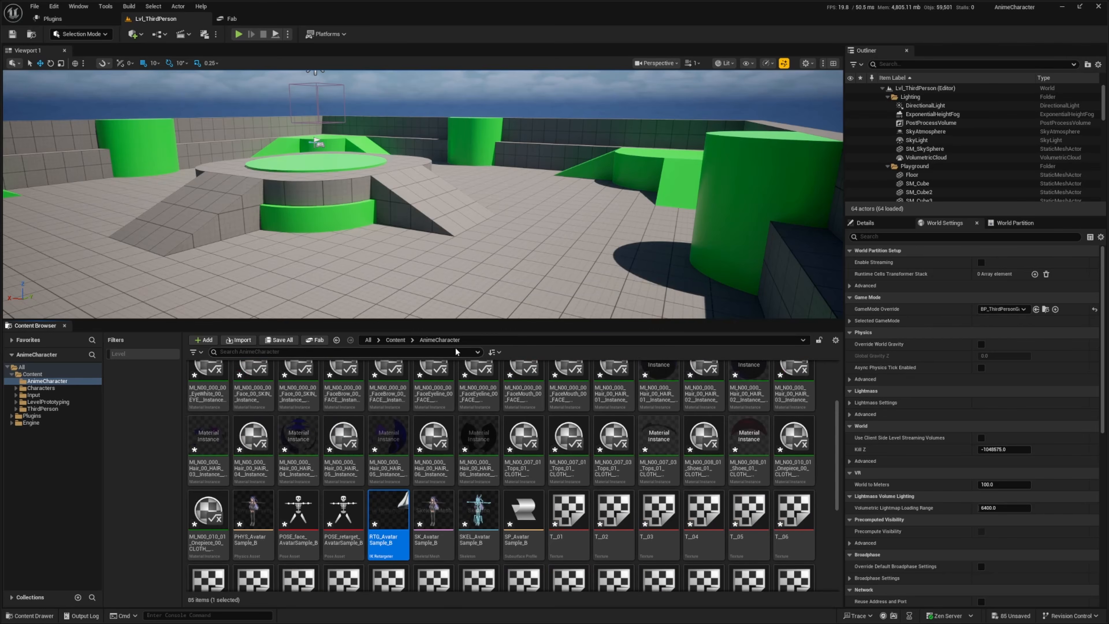
scroll(386, 445, up, 2)
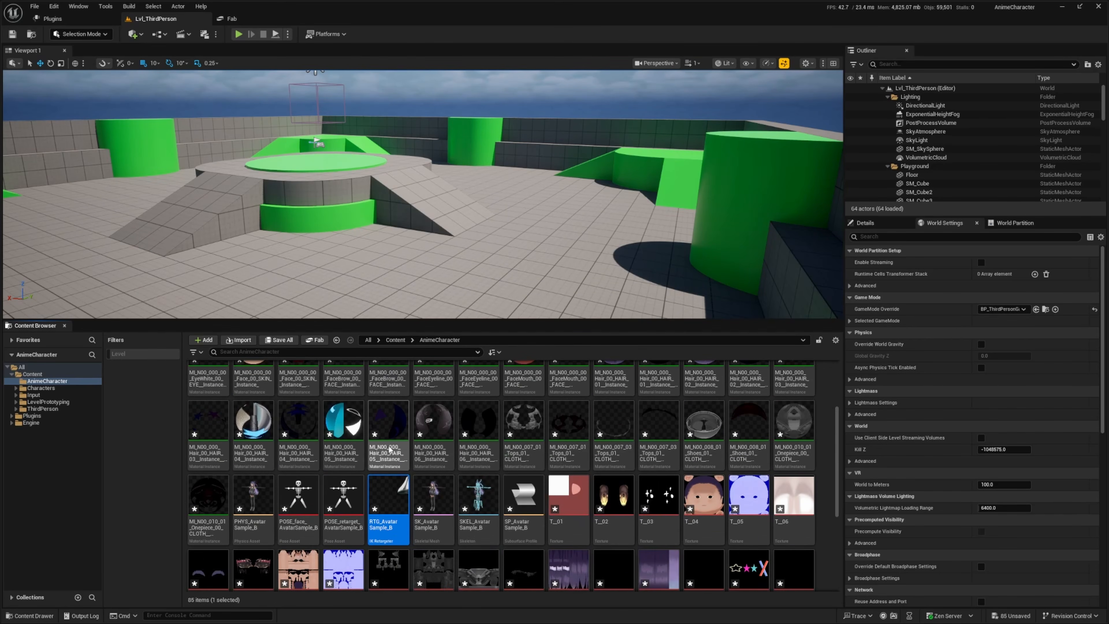
click(344, 417)
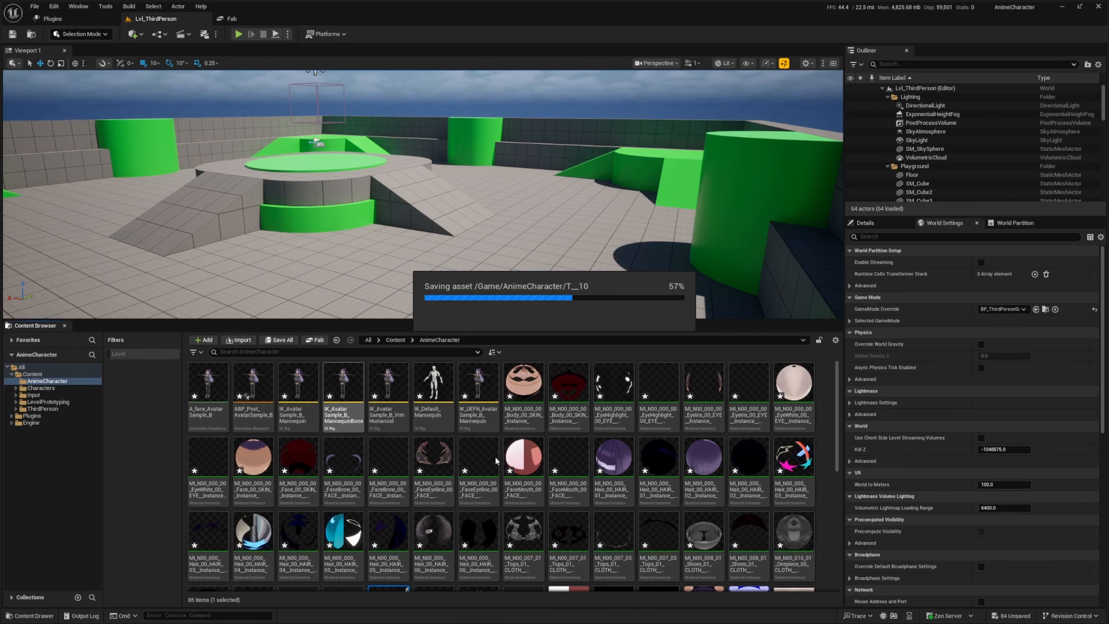
scroll(371, 481, down, 3)
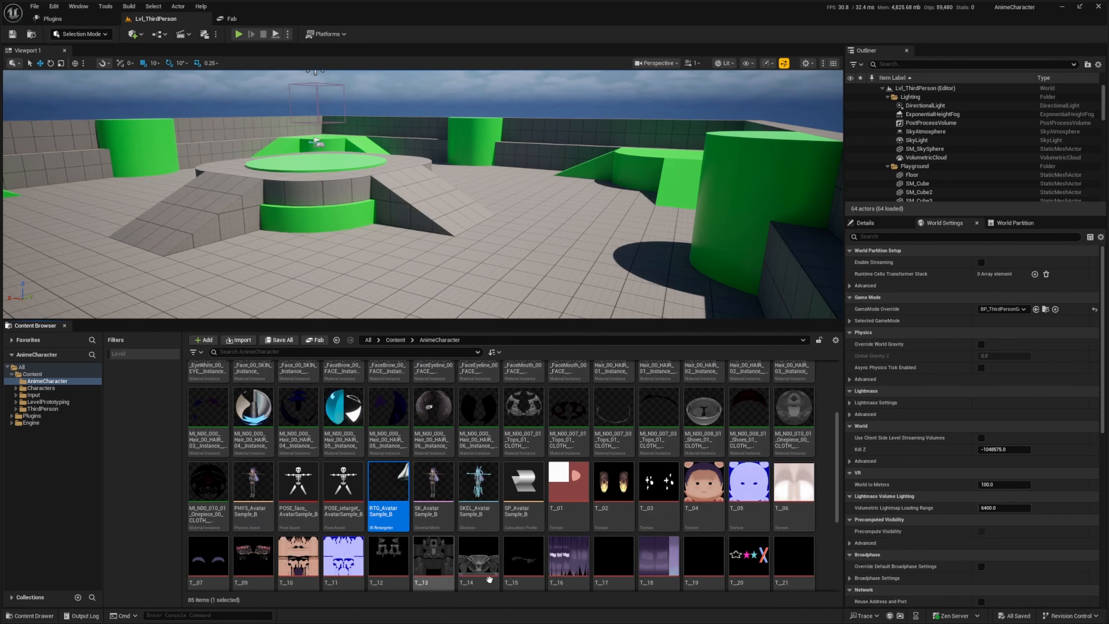
click(394, 512)
scroll(361, 466, up, 3)
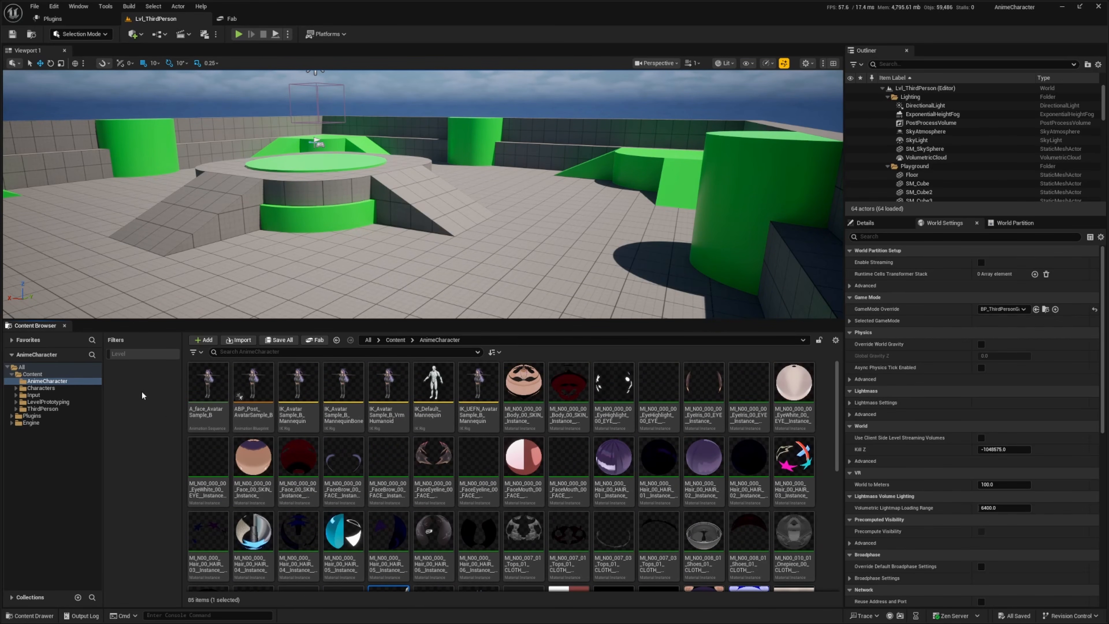
Open BP_ThirdPersonCharacter from ThirdPerson/Blueprints and locate its Anim Class asset, ABP_Unarmed, in the Content Browser.
click(43, 409)
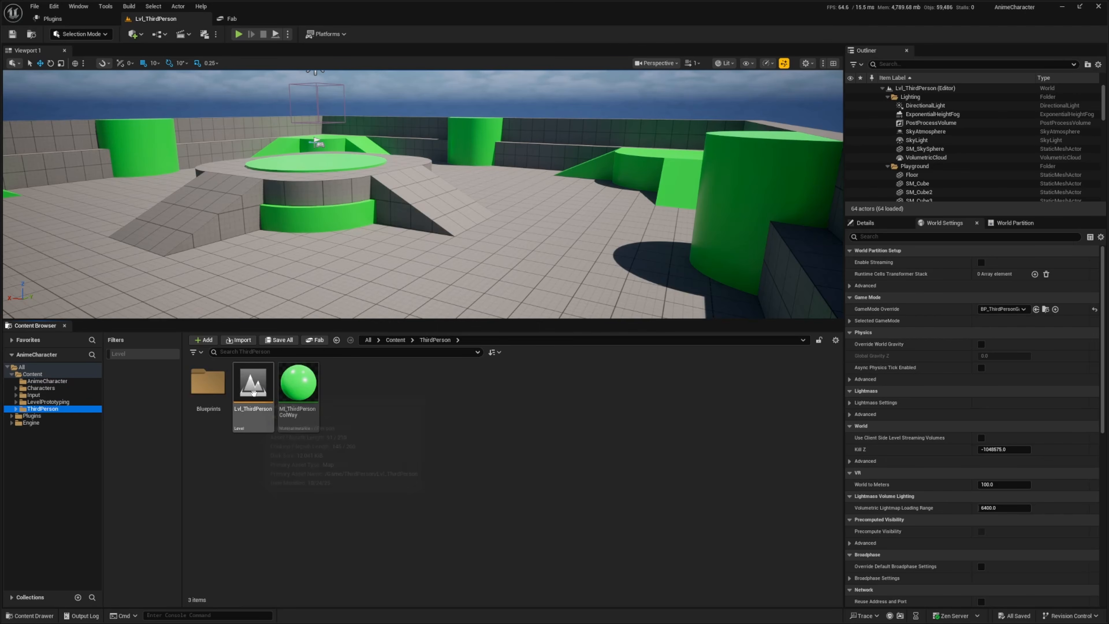
click(208, 385)
double_click(208, 384)
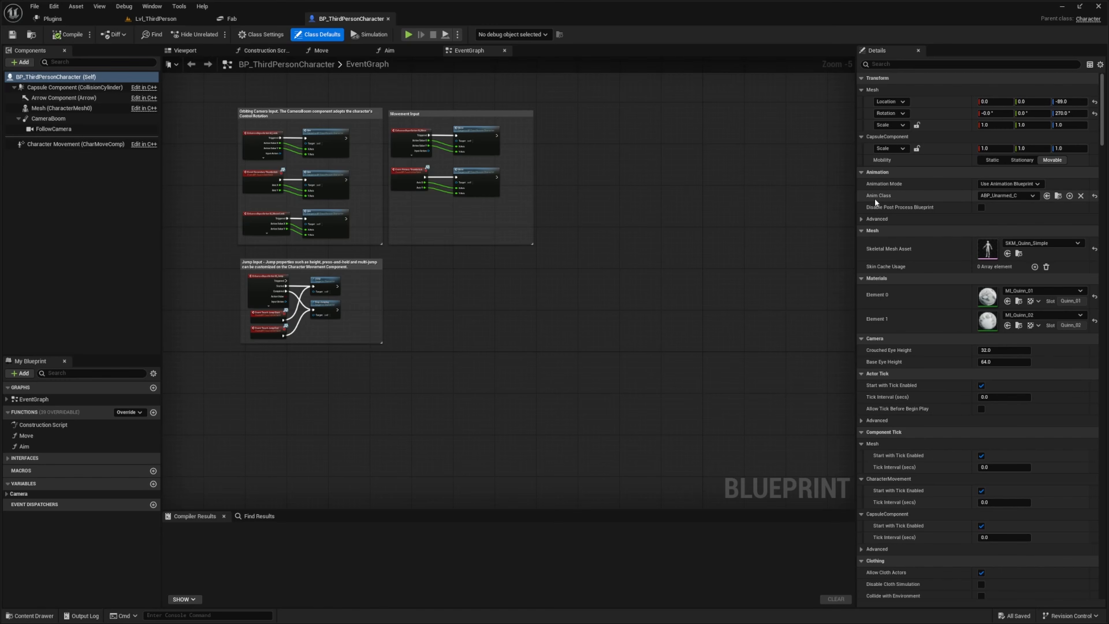
click(1058, 196)
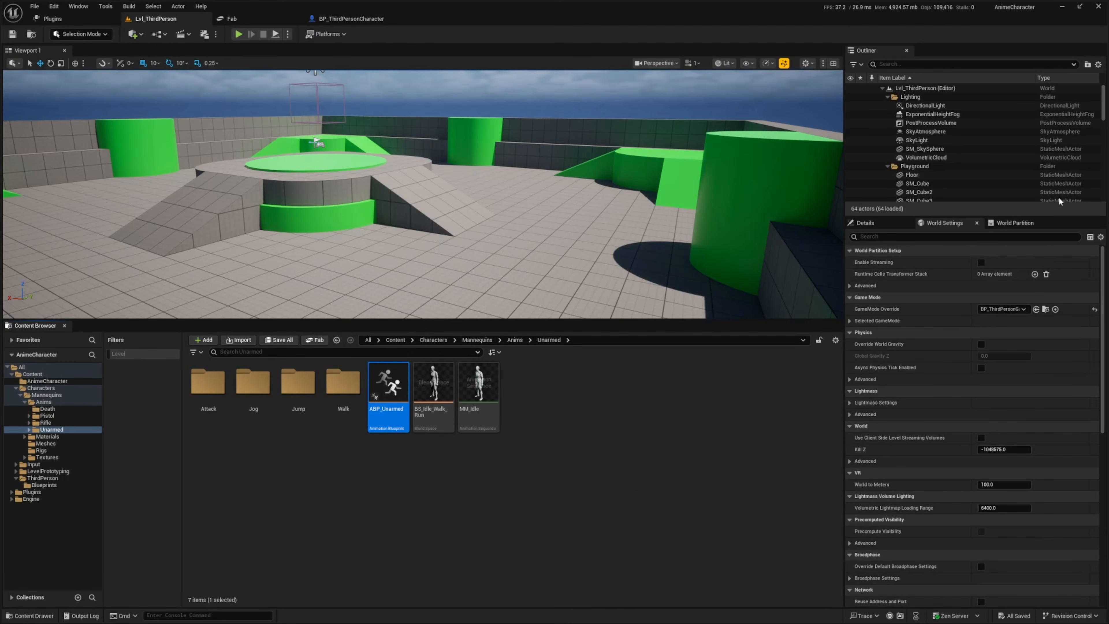
Start retargeting ABP_Unarmed with SK_AvatarSample_B as target mesh, auto-generated retargeter disabled and RTG_AvatarSample_B as retarget asset.
right_click(387, 384)
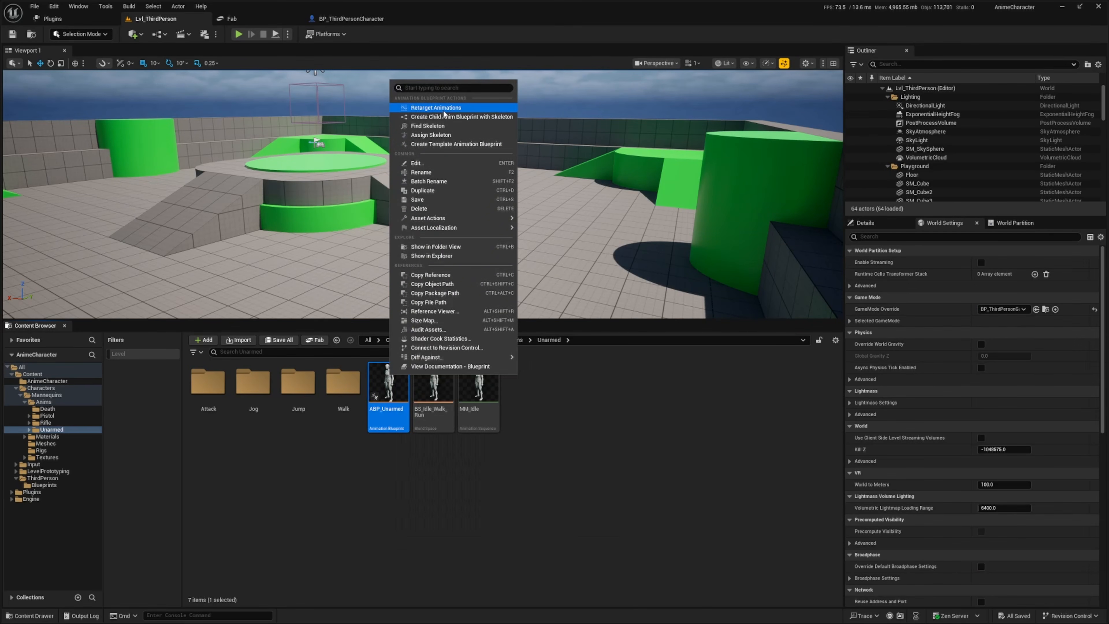
click(444, 108)
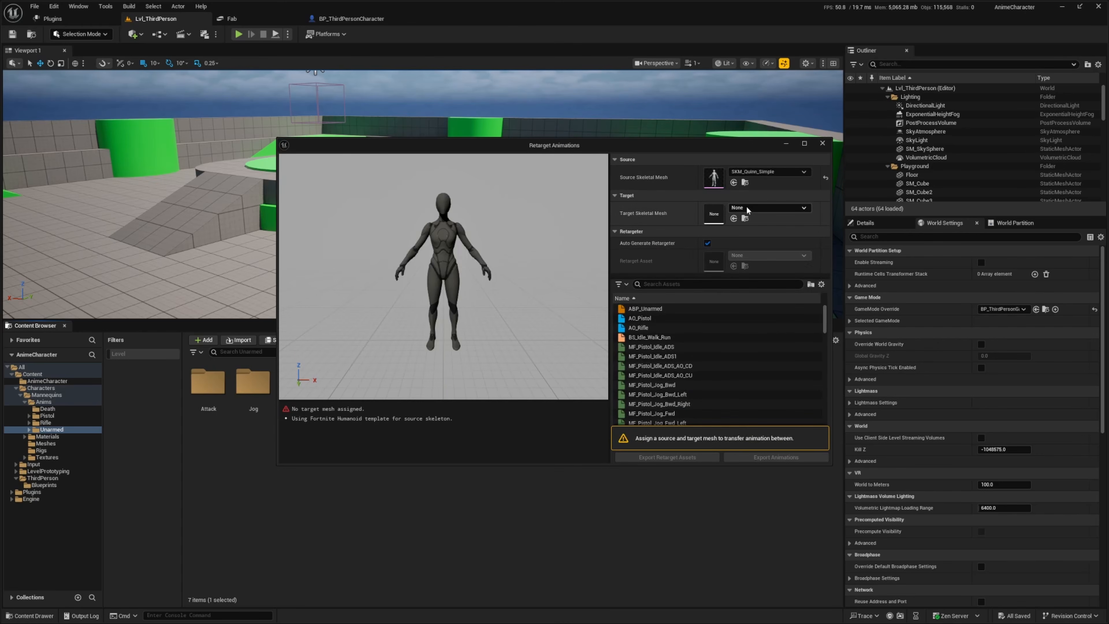
click(746, 208)
click(781, 315)
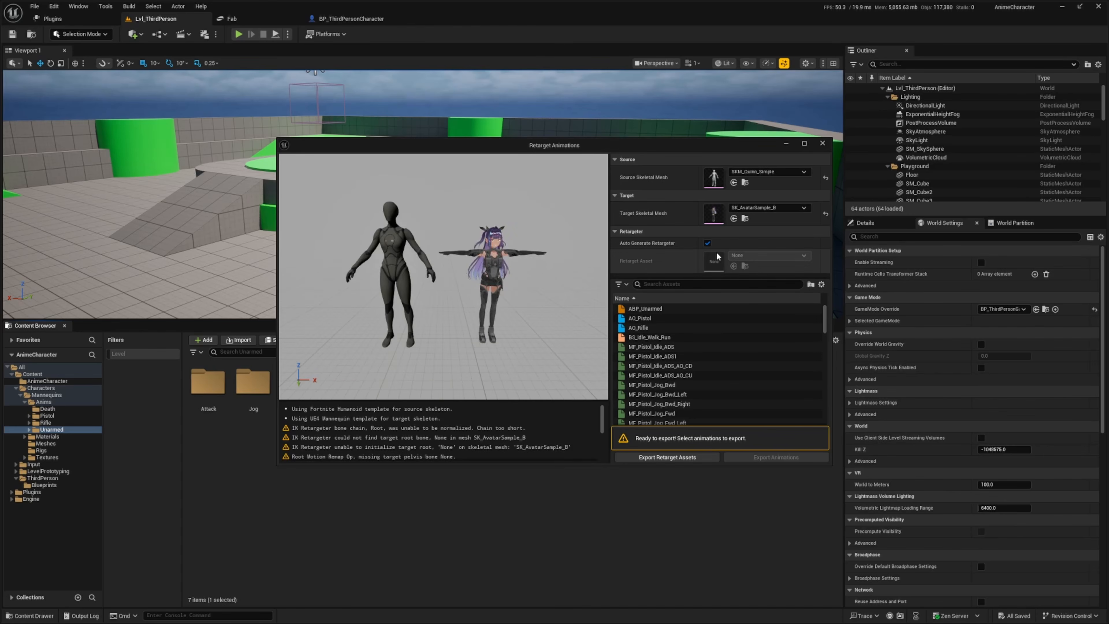
click(707, 243)
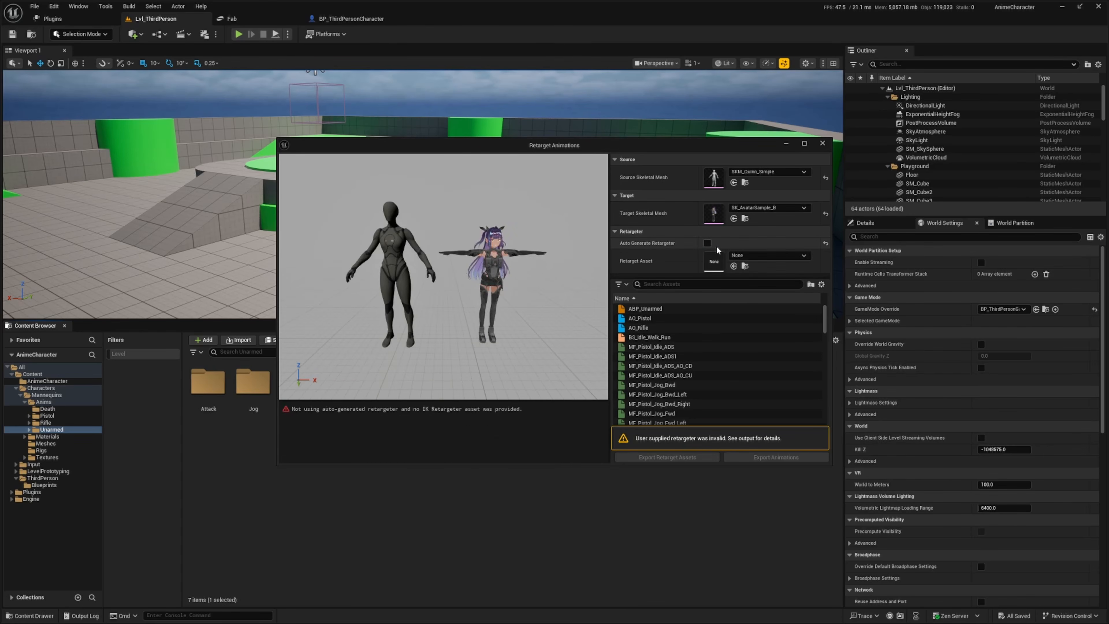
click(752, 256)
click(789, 363)
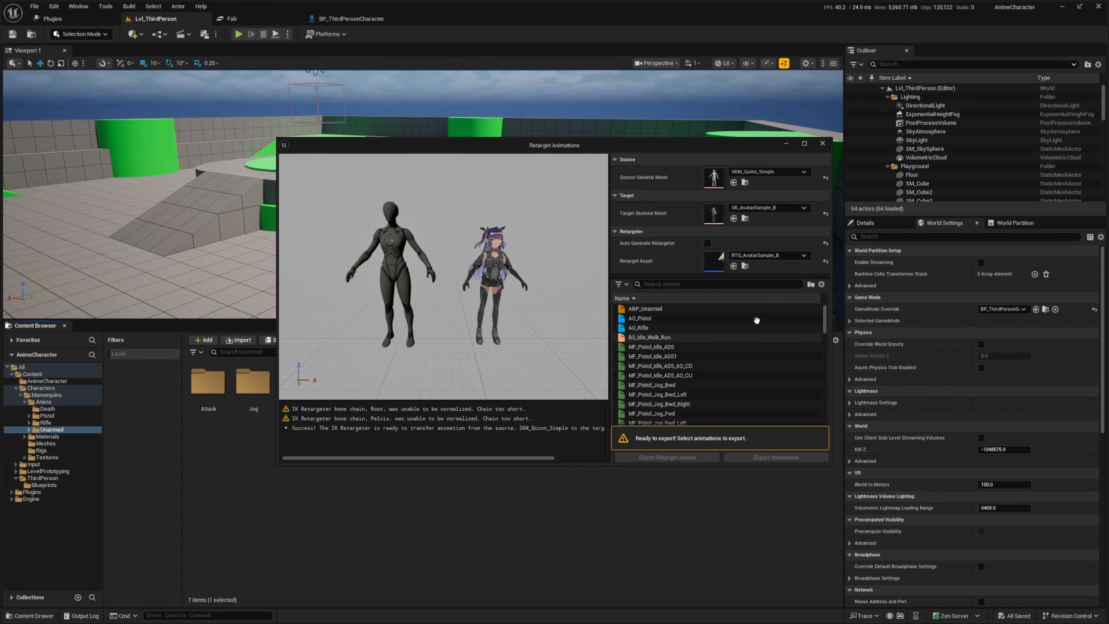
Select all listed animation assets for export and create an Animations folder inside AnimeCharacter as the export path.
click(650, 317)
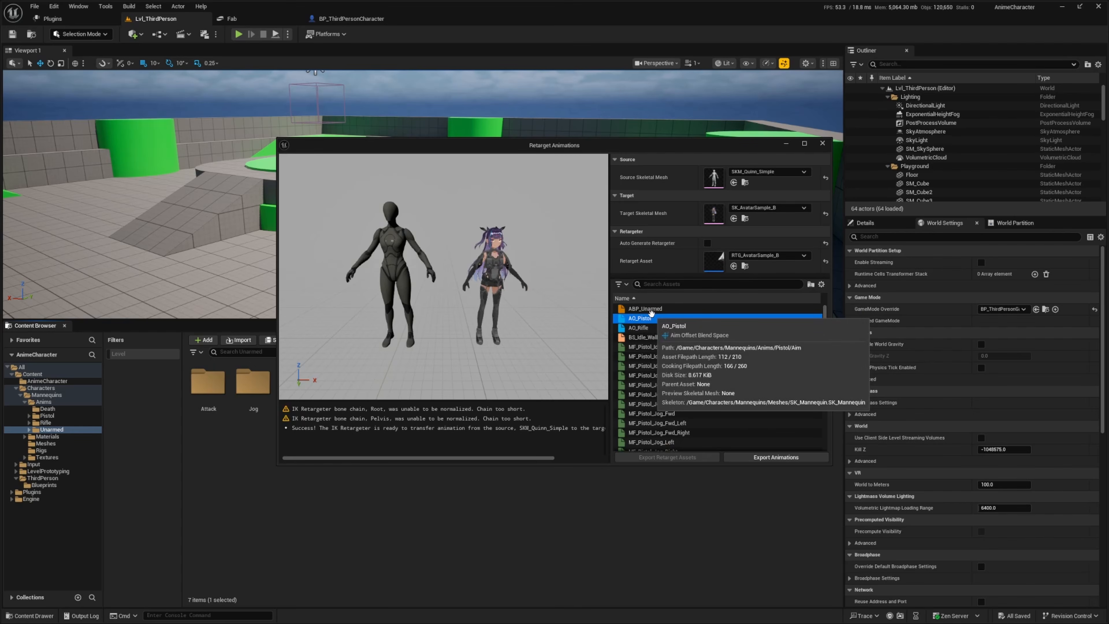
key(ctrl+a)
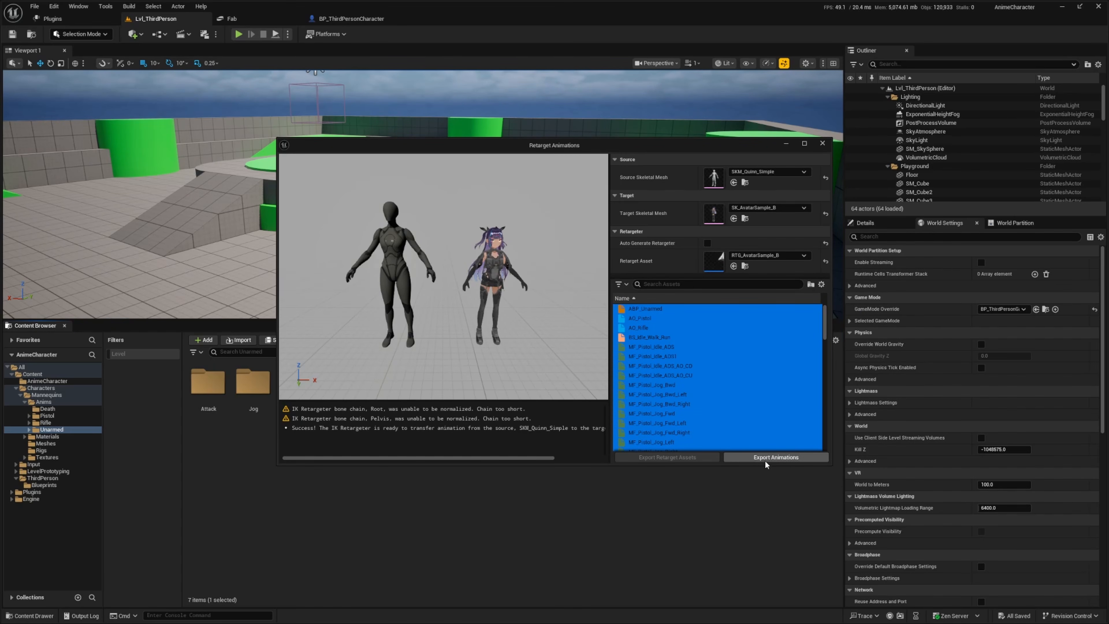
click(758, 457)
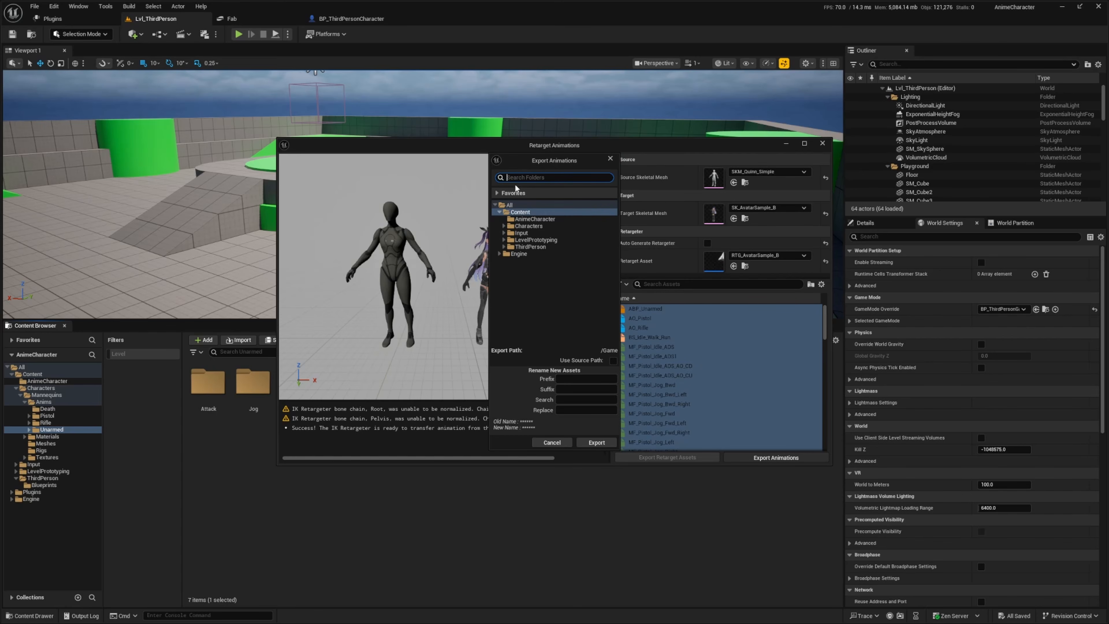
right_click(528, 220)
click(553, 228)
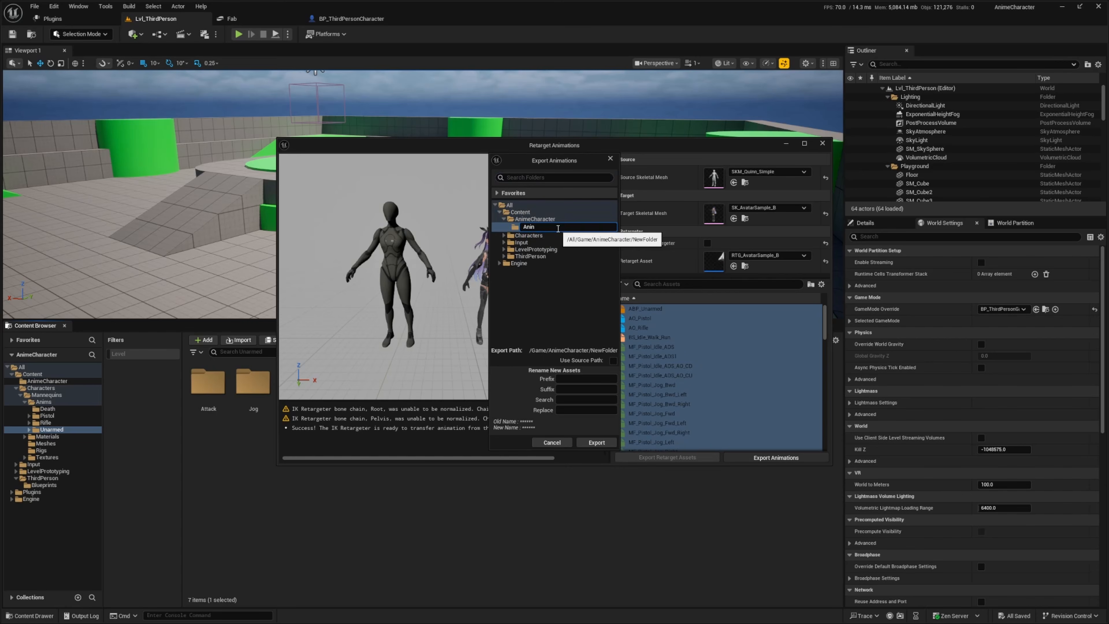
text(Animationa)
key(BackSpace)
text(s)
key(Return)
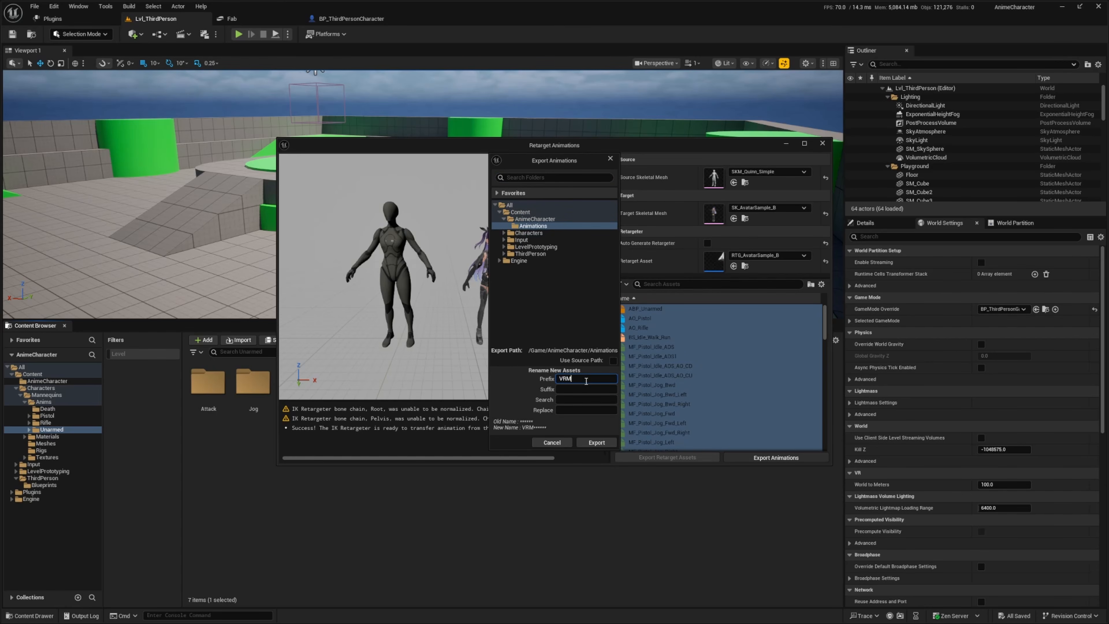
Export the retargeted animations with the prefix VRM4U_, keeping referenced assets and additive flags enabled, and save them.
click(596, 442)
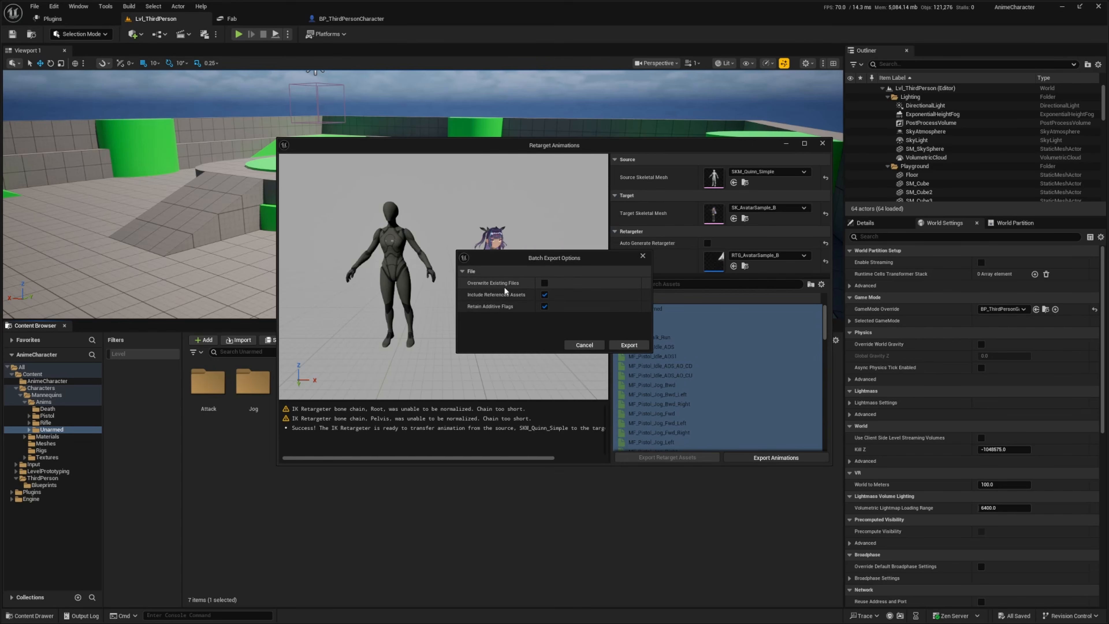
click(630, 345)
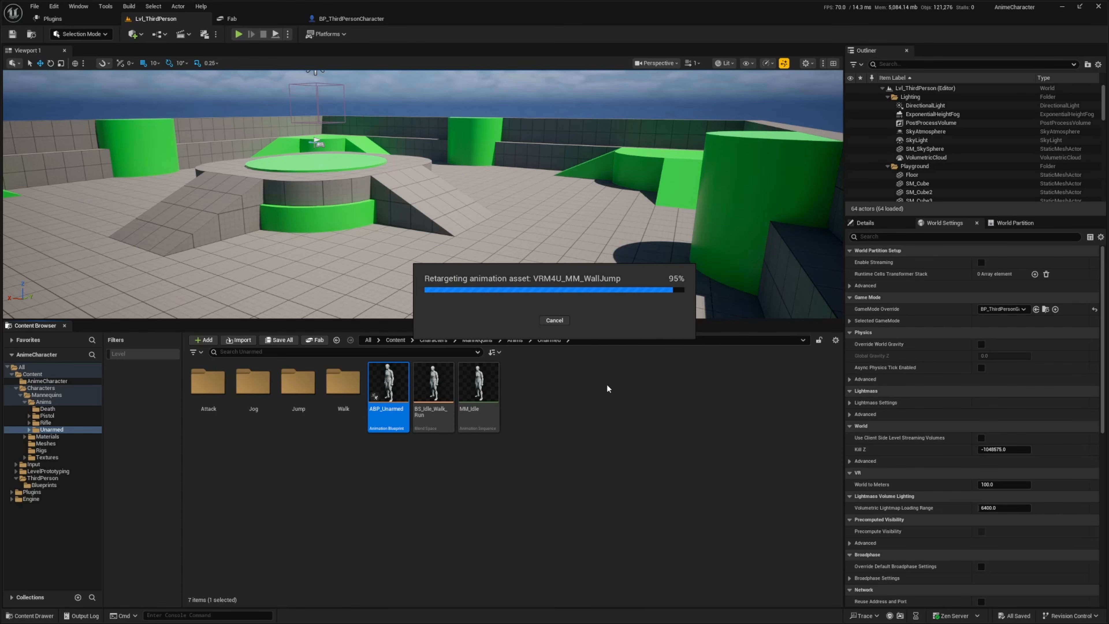
key(ctrl+s)
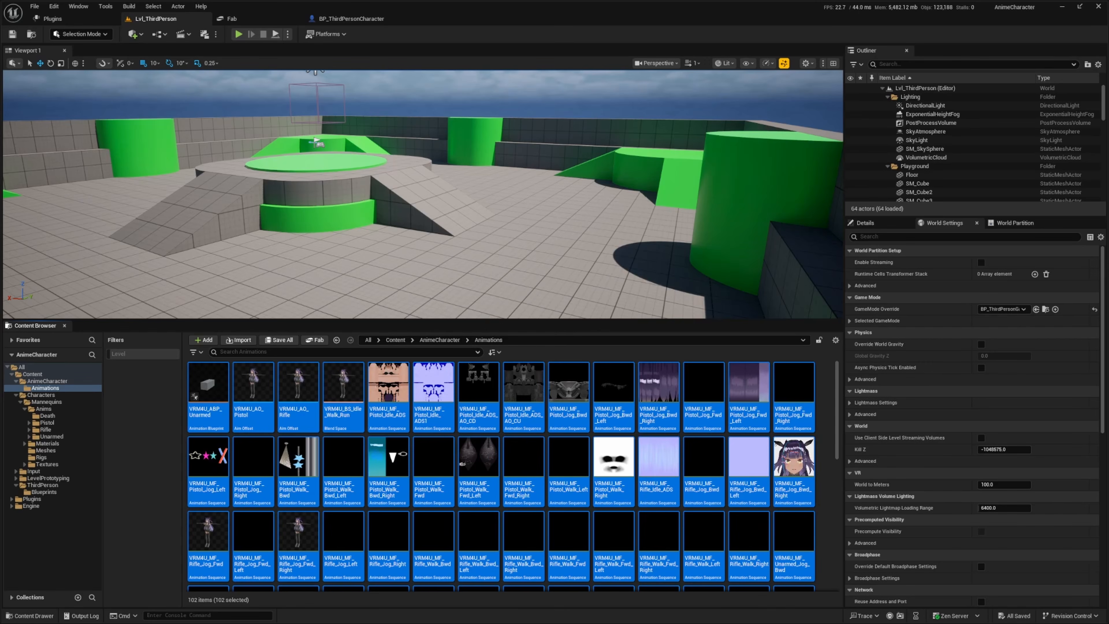
key(ctrl+z)
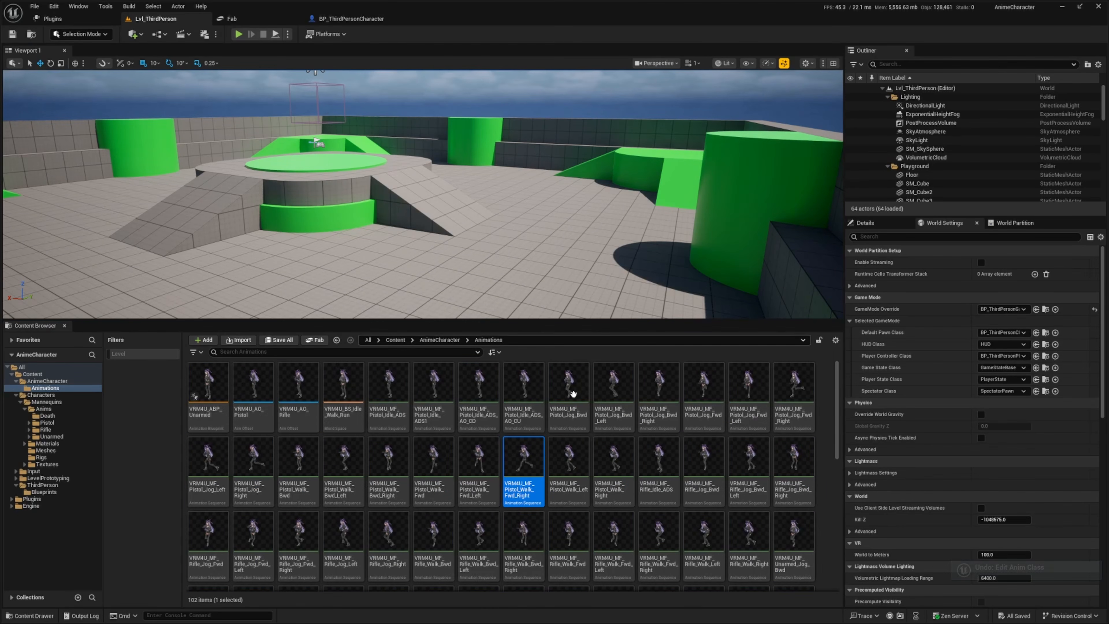
Set the Anim Class of the Mesh component in BP_ThirdPersonCharacter to VRM4U_ABP_Unarmed.
click(339, 21)
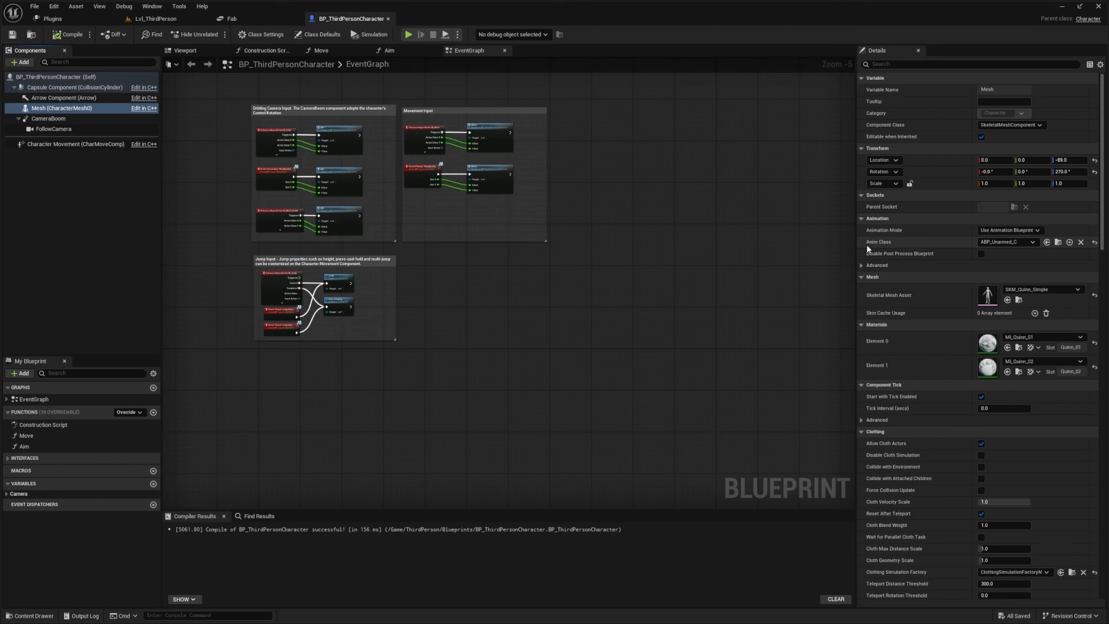
click(1007, 245)
text(vrm4u)
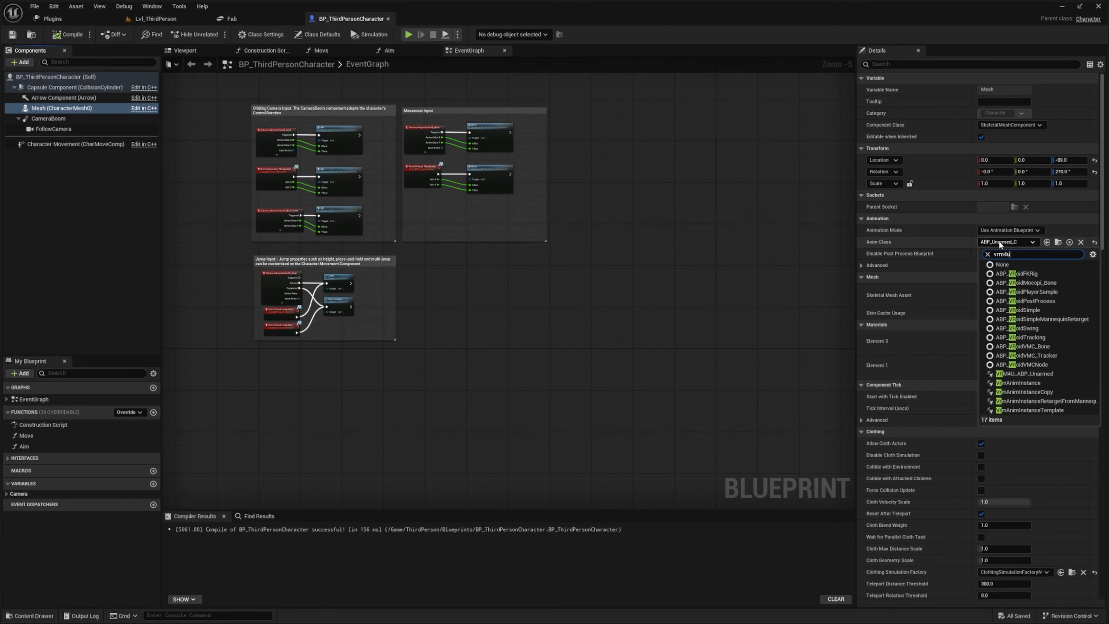
click(1019, 273)
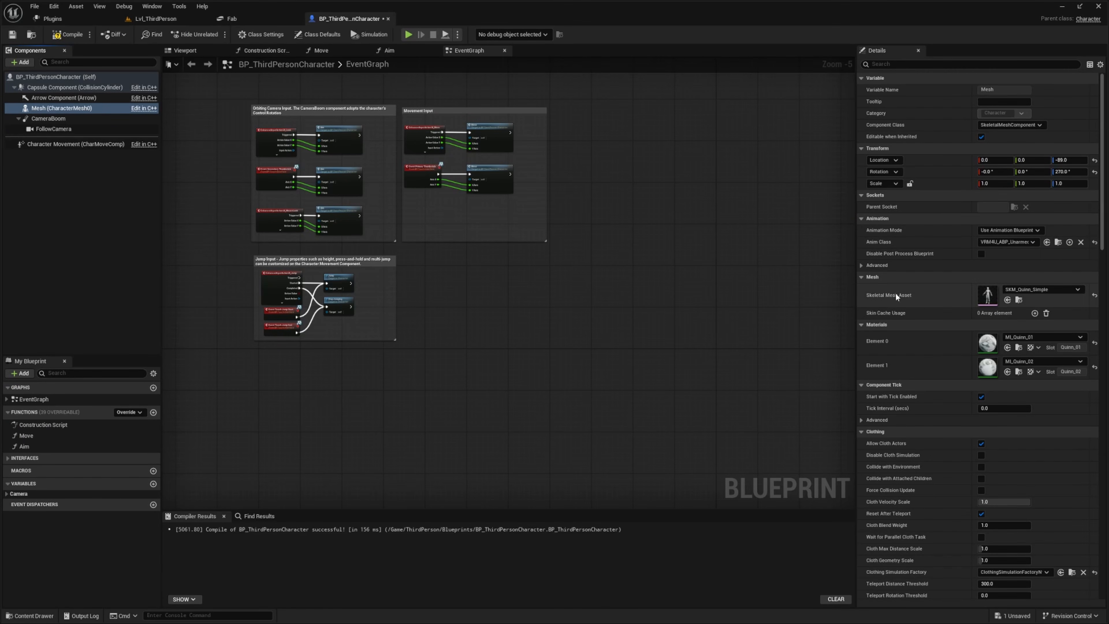
Assign SK_AvatarSample_B as the Mesh component's skeletal mesh asset and save the blueprint.
click(1038, 291)
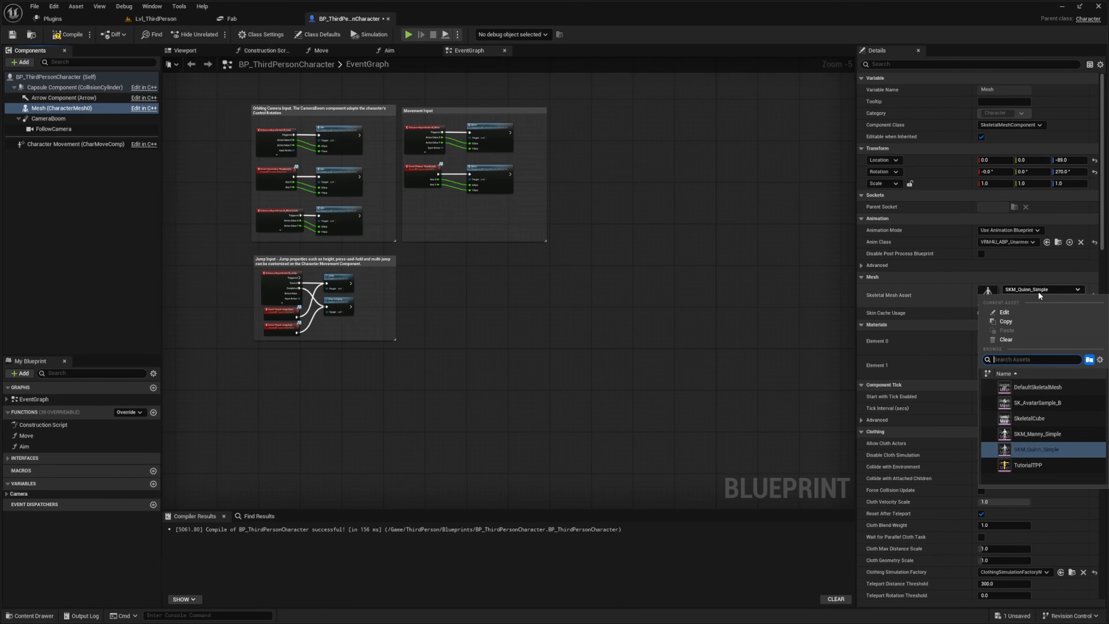
click(1037, 401)
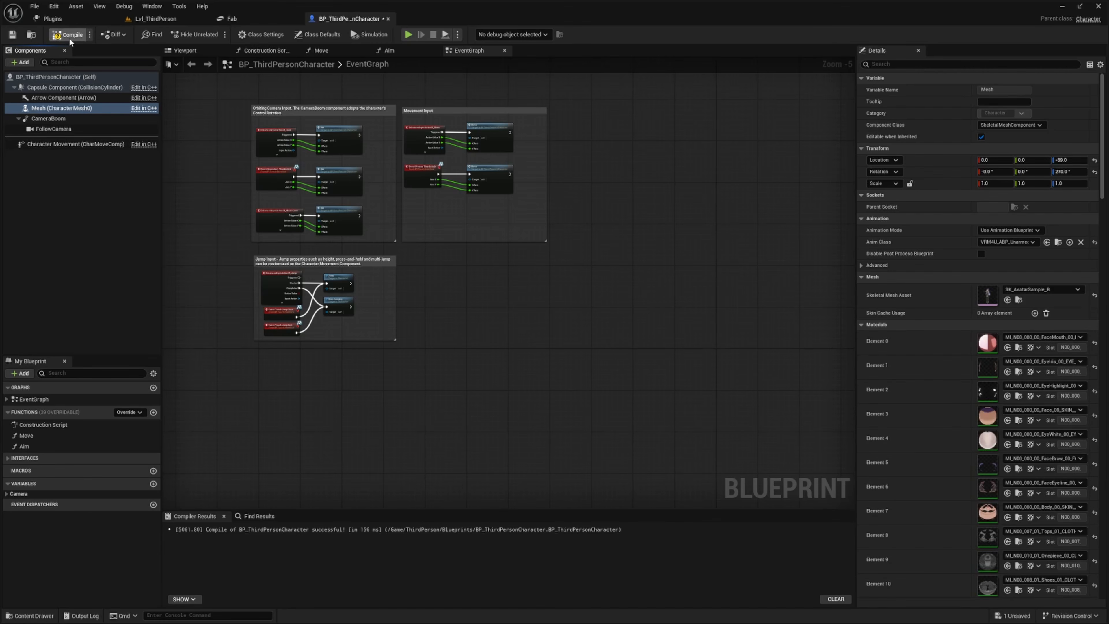
key(ctrl+s)
Narrow the capsule component to a radius of about 23.2 around the character in the blueprint's viewport and save.
click(185, 51)
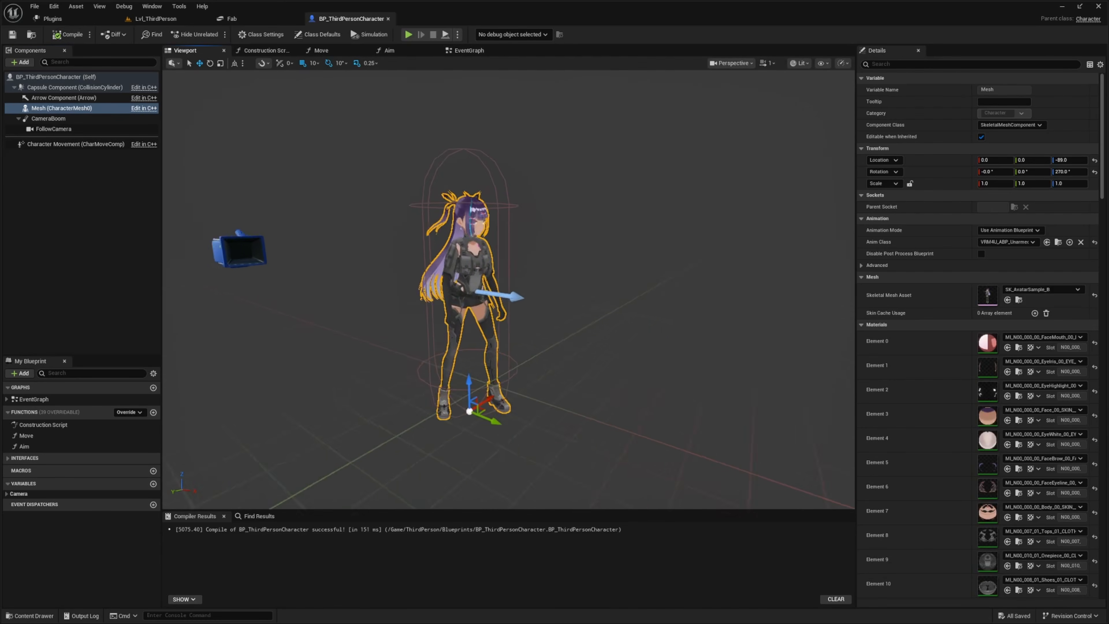
click(600, 199)
right_drag(600, 199, 644, 198)
key(w)
drag(1005, 230, 972, 229)
key(s)
right_drag(827, 220, 821, 258)
key(w)
scroll(813, 262, down, 2)
key(s)
key(a)
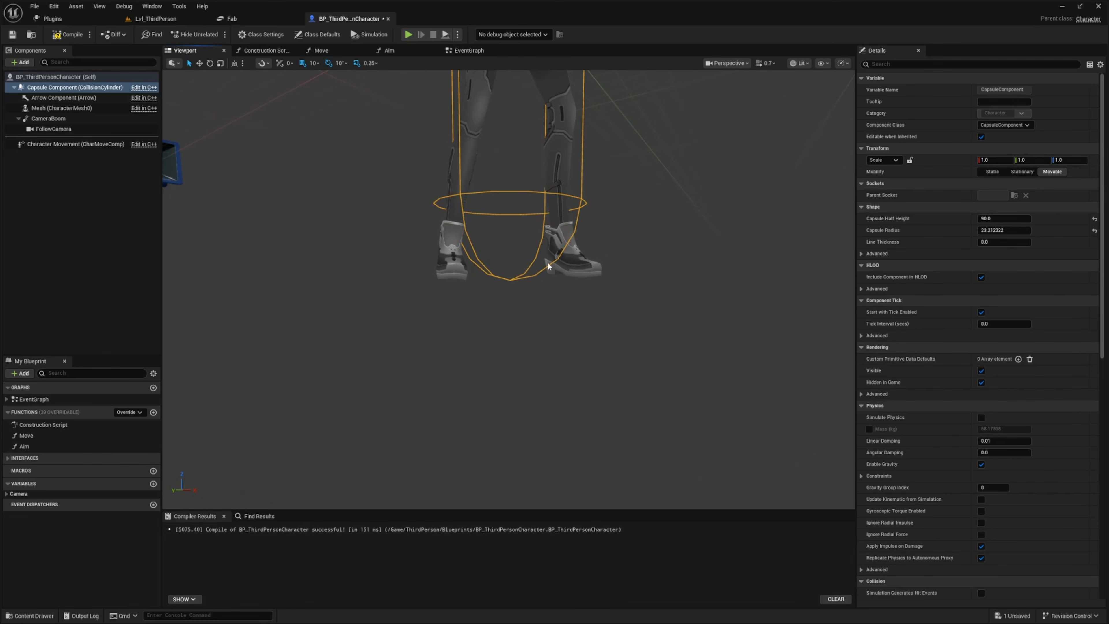
mouse_move(548, 266)
right_down()
mouse_move(557, 276)
mouse_move(540, 277)
mouse_move(561, 253)
mouse_move(555, 267)
right_up()
key(s)
key(e)
key(s)
key(ctrl+s)
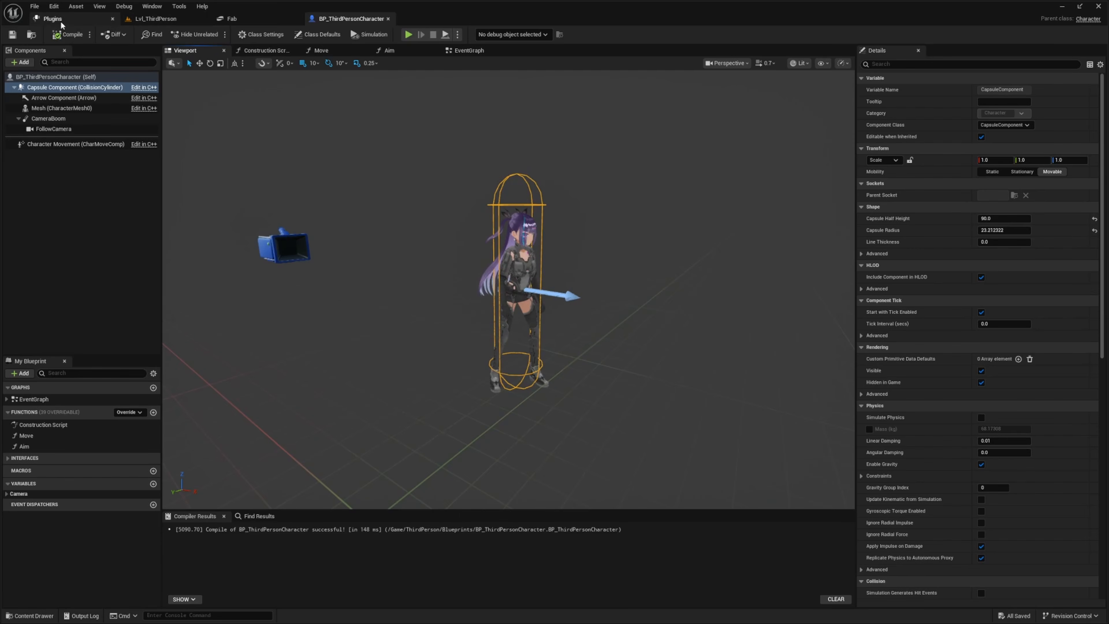
Play Lvl_ThirdPerson in full screen and test the anime character's running, turning and jumping, then stop the session.
click(61, 19)
click(160, 19)
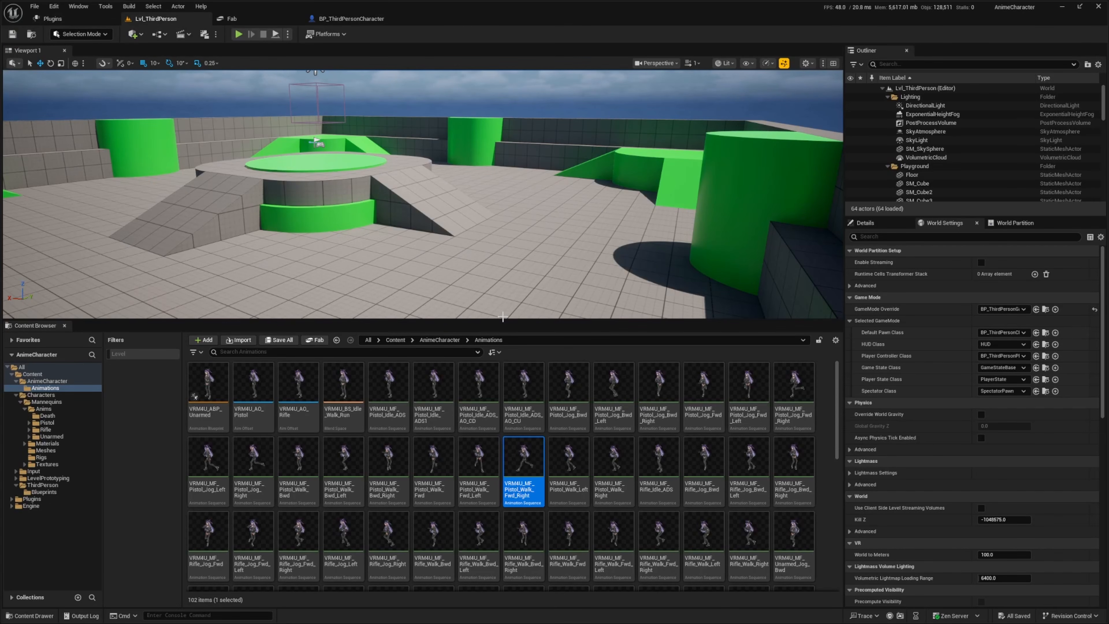
right_drag(489, 243, 476, 242)
key(alt+p)
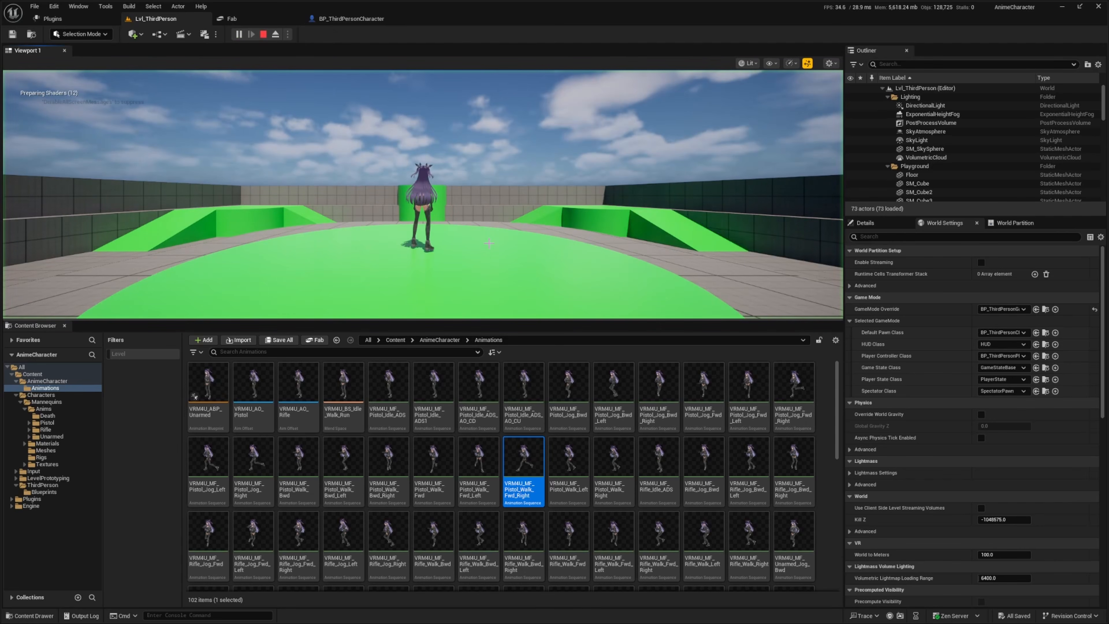
click(489, 243)
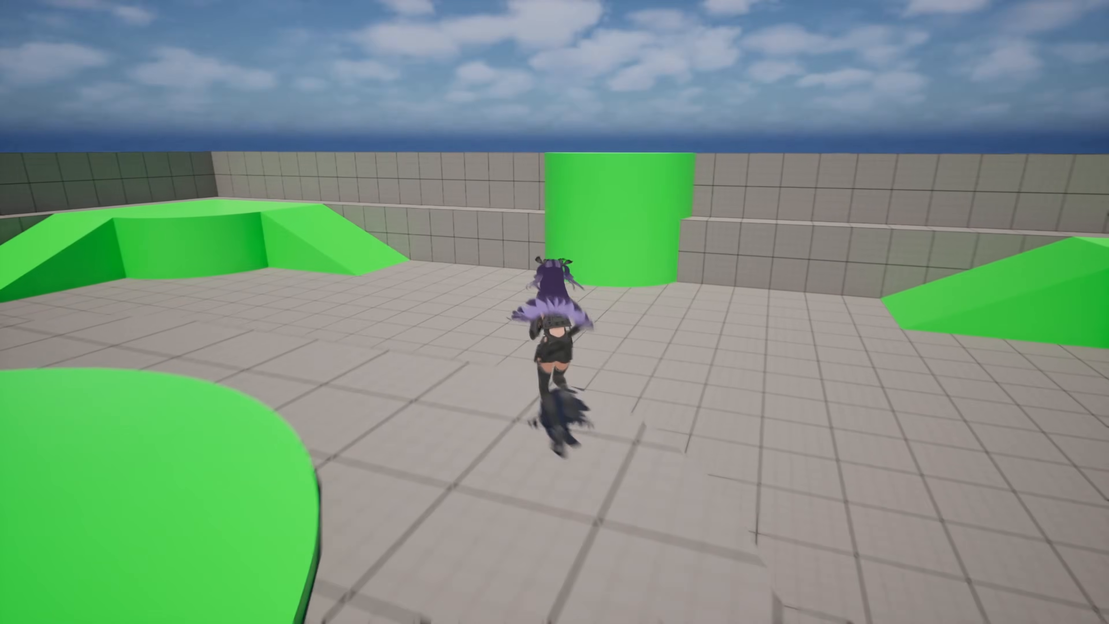
key(w)
key(d)
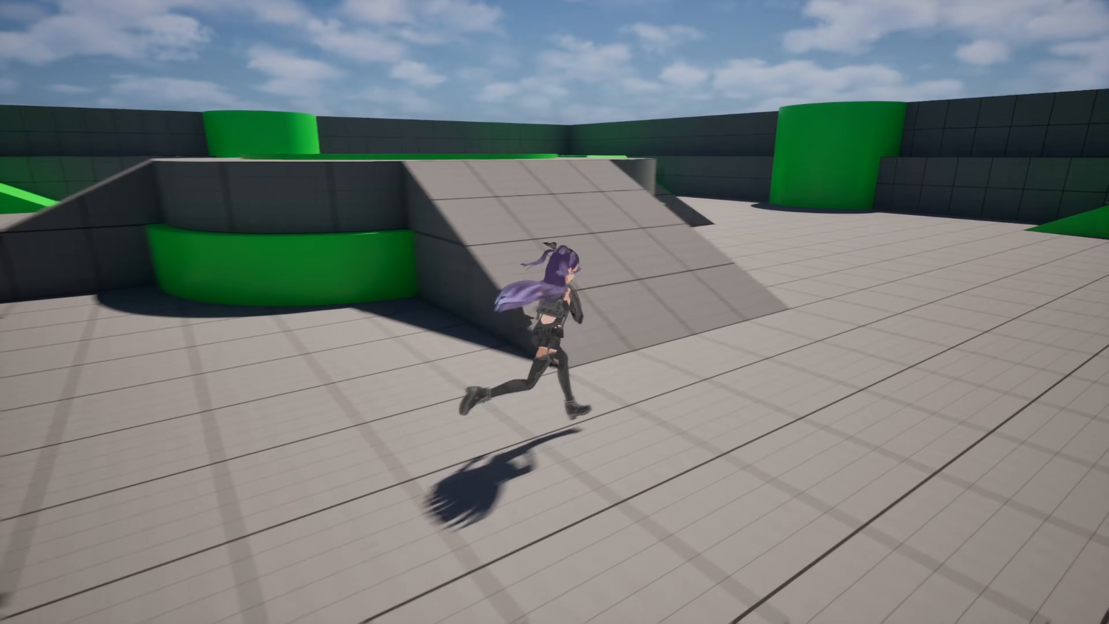
key(w)
key(space)
key(a)
key(w)
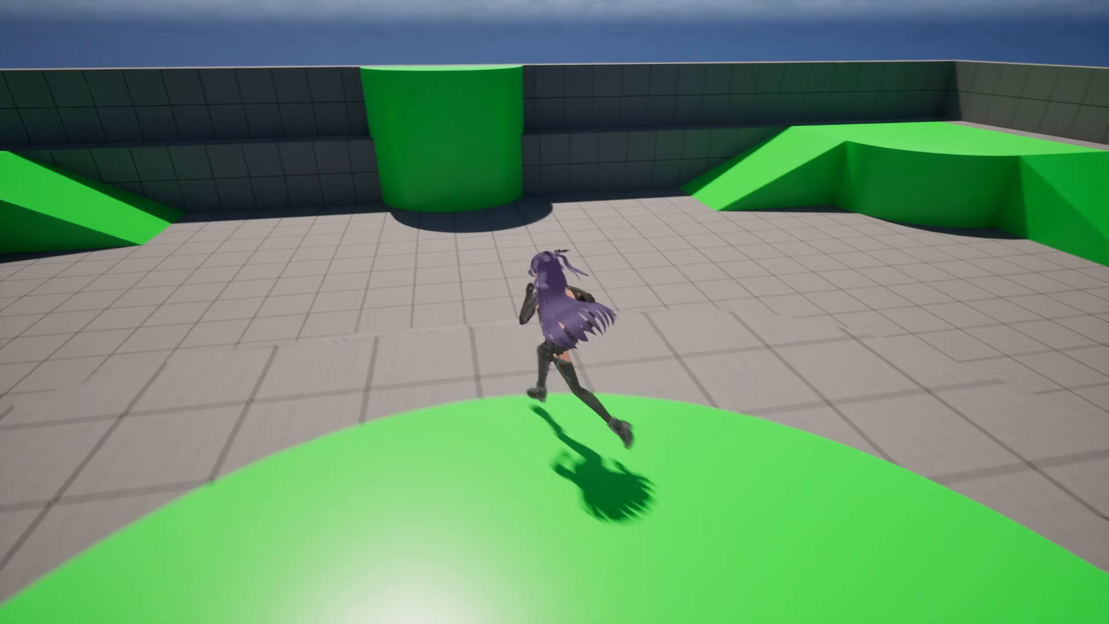
key(space)
key(w)
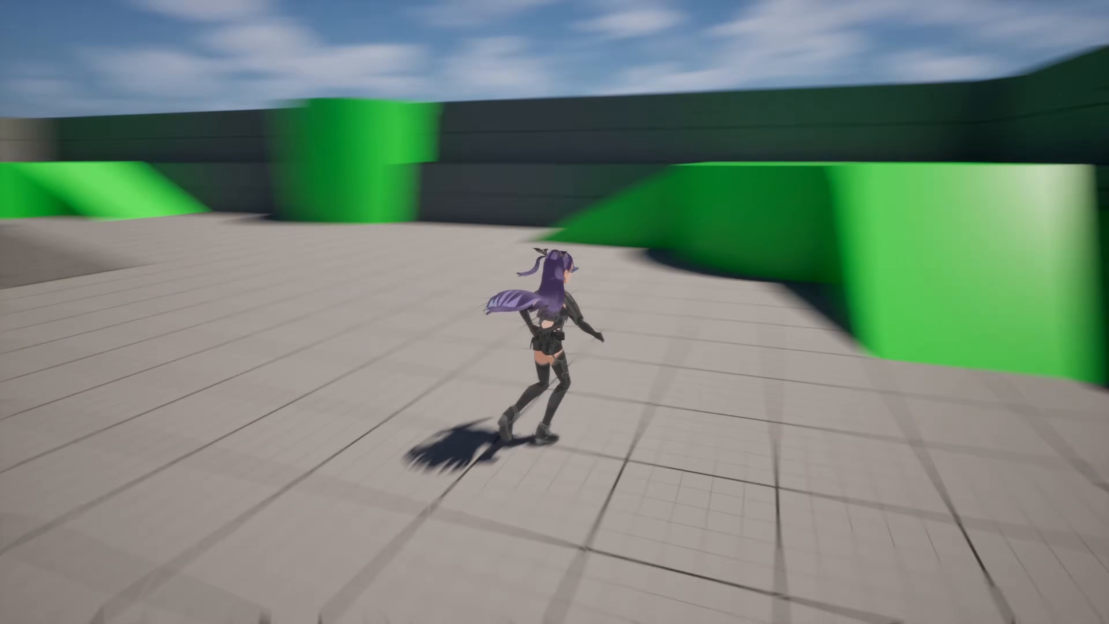
key(space)
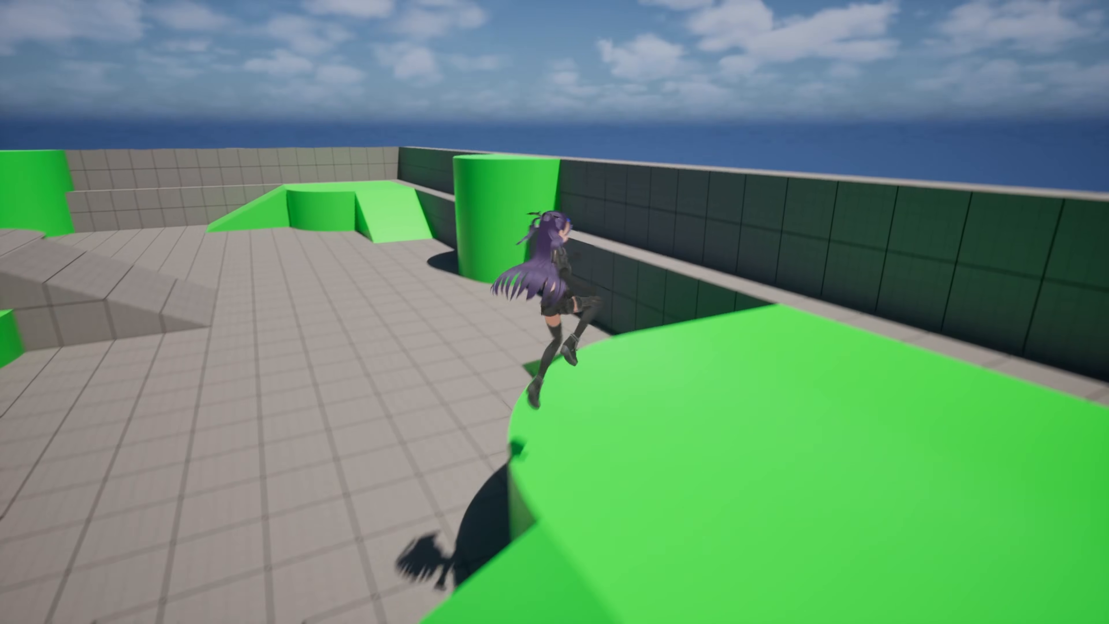
key(a)
key(space)
key(s)
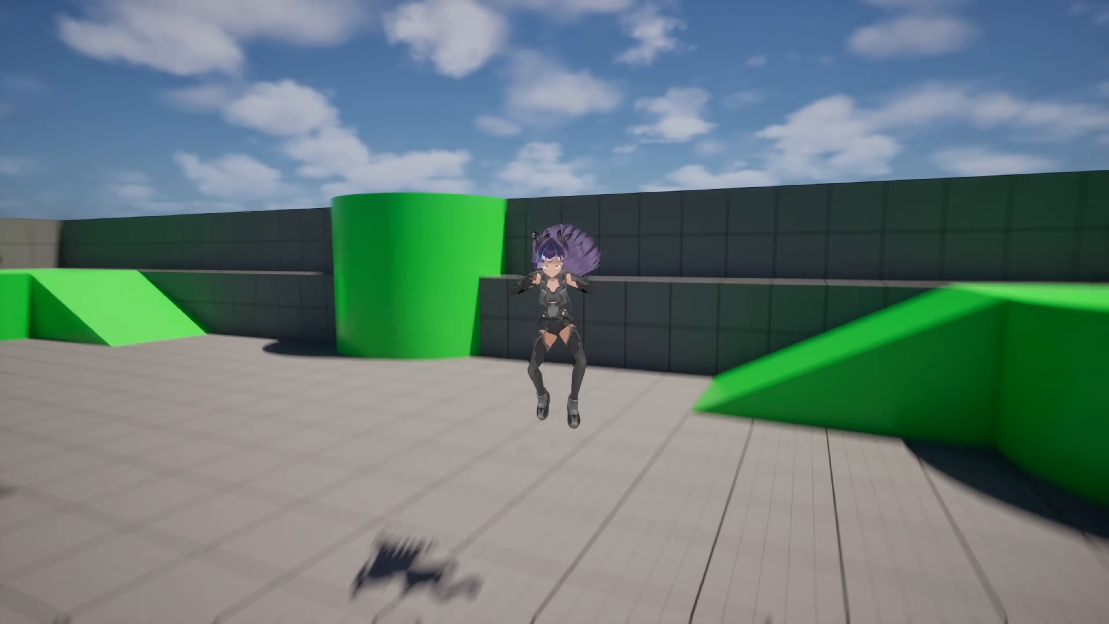
key(d)
key(Escape)
key(F11)
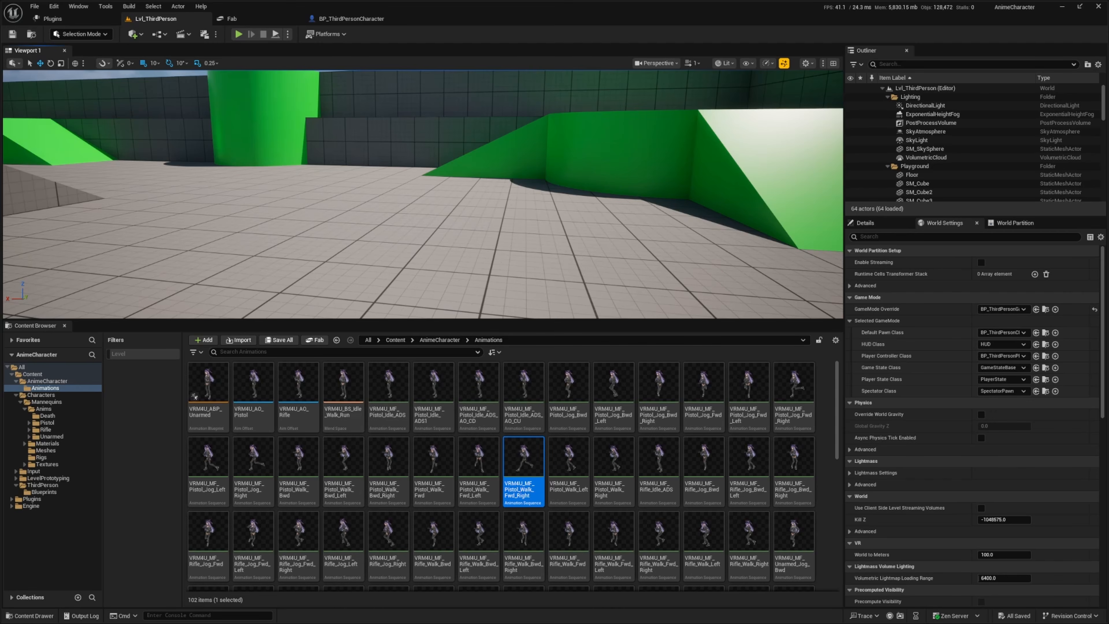
Open the VRM4U_MM_Land sequence from the Land state of Main States in VRM4U_ABP_Unarmed's AnimGraph.
double_click(209, 379)
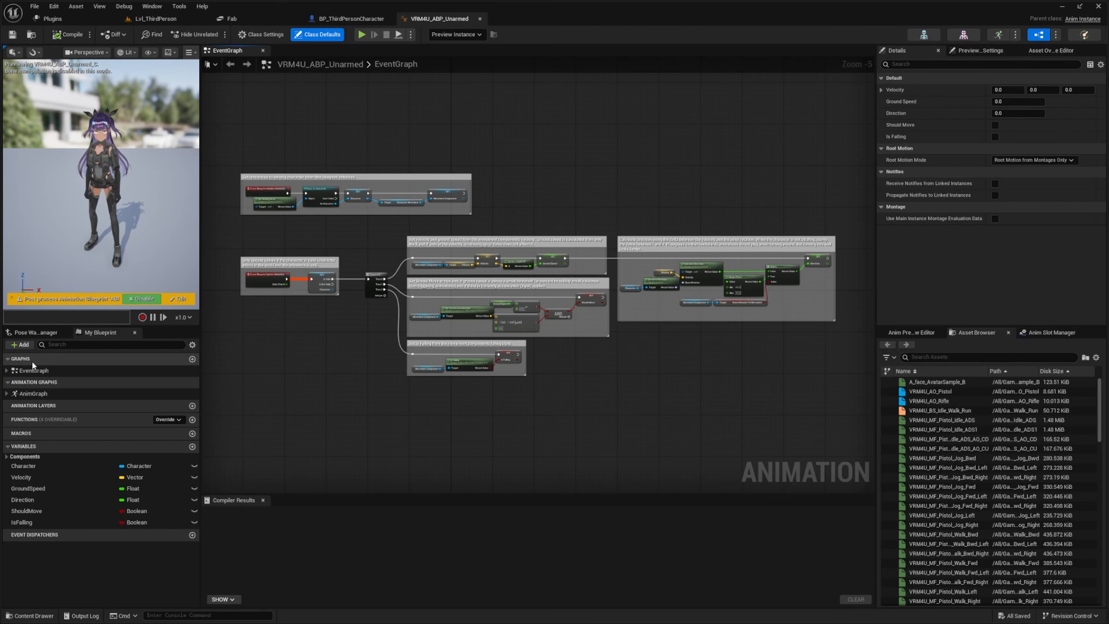
double_click(33, 393)
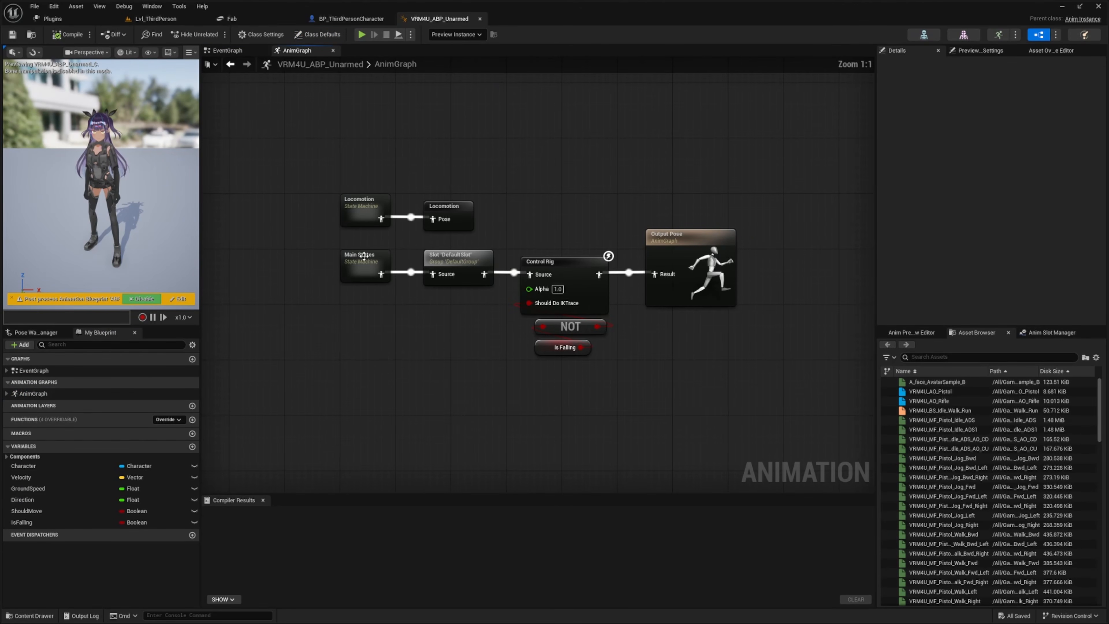
double_click(358, 268)
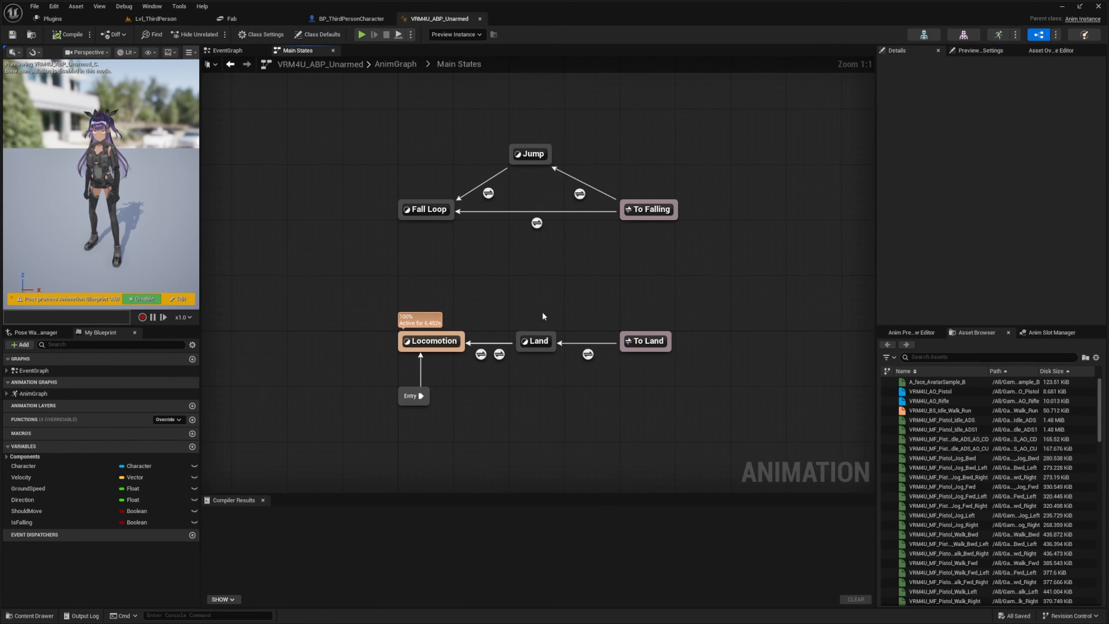
double_click(533, 341)
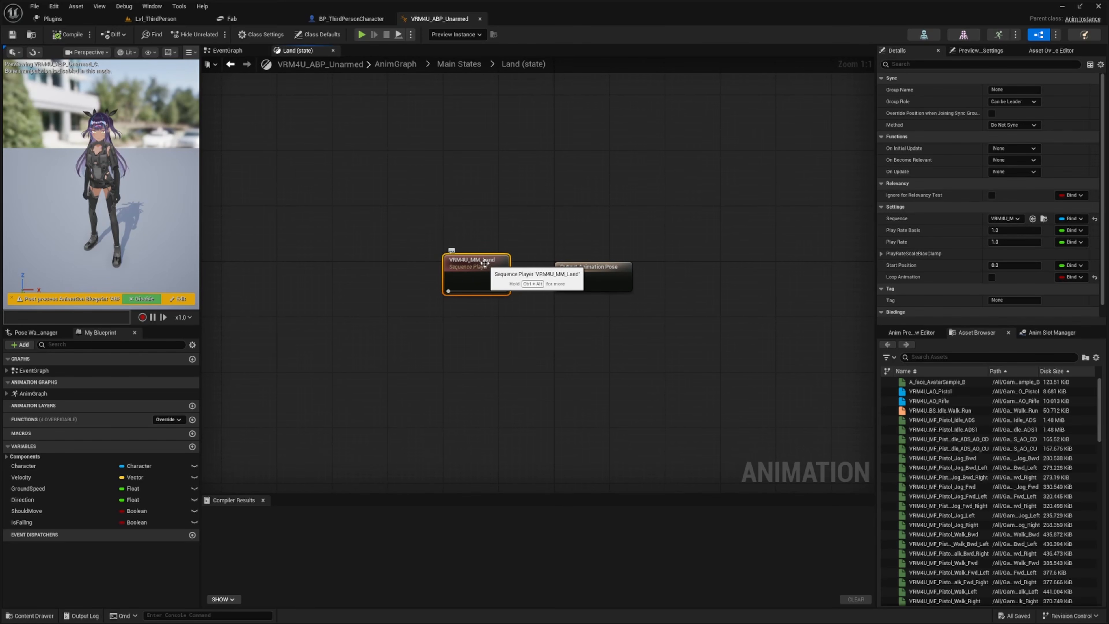
double_click(467, 266)
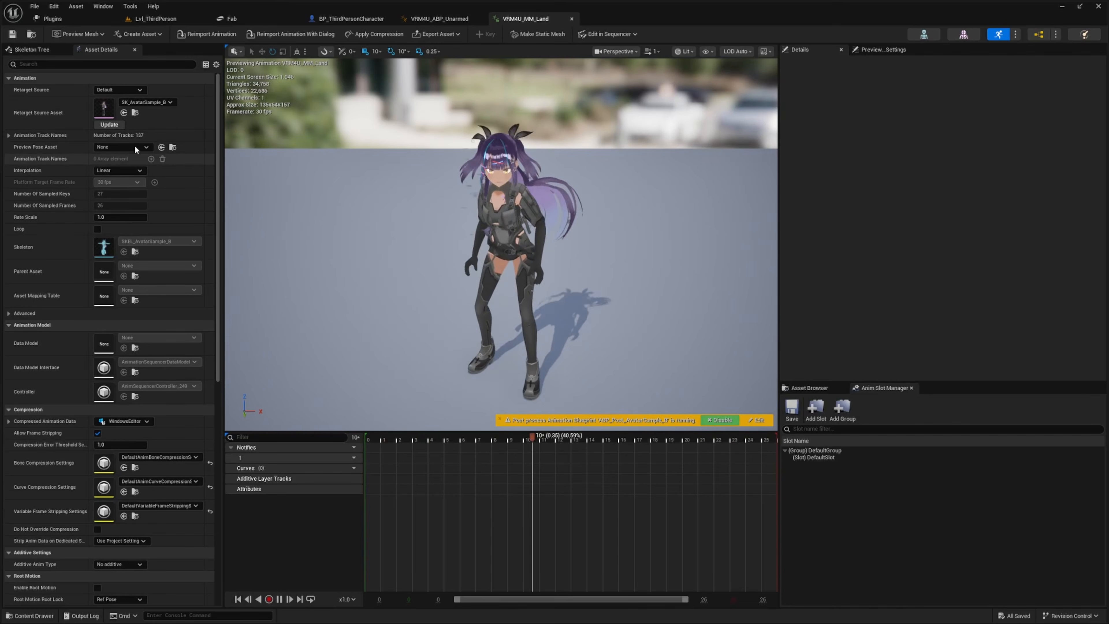
Set VRM4U_MM_Land's Additive Anim Type to Local Space and Base Pose Type to Selected animation frame, and save the asset.
click(48, 64)
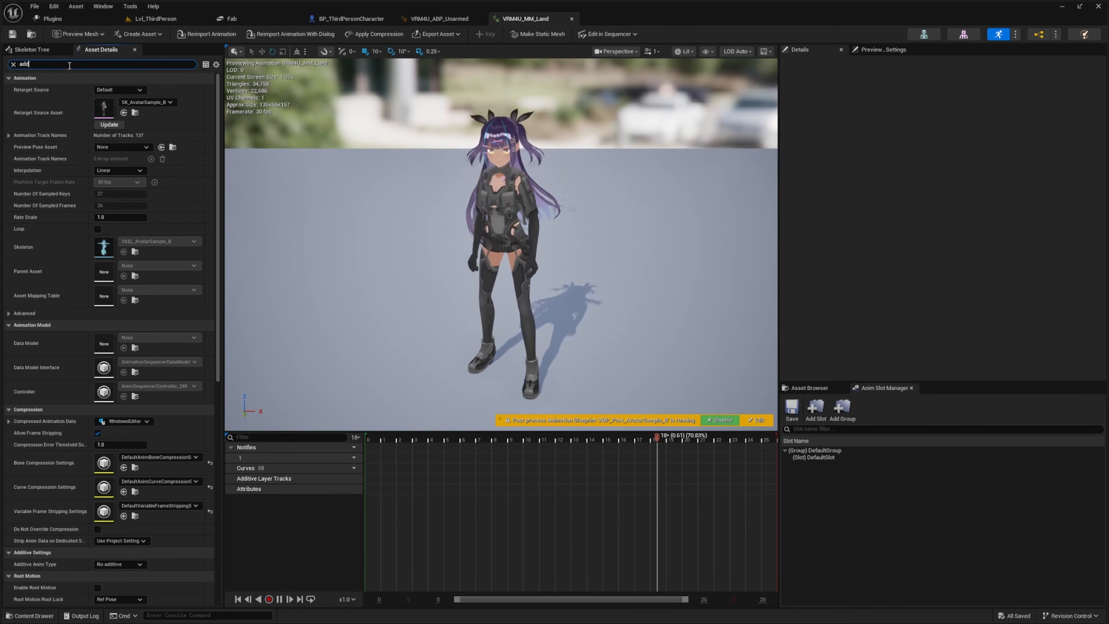
text(add)
click(117, 90)
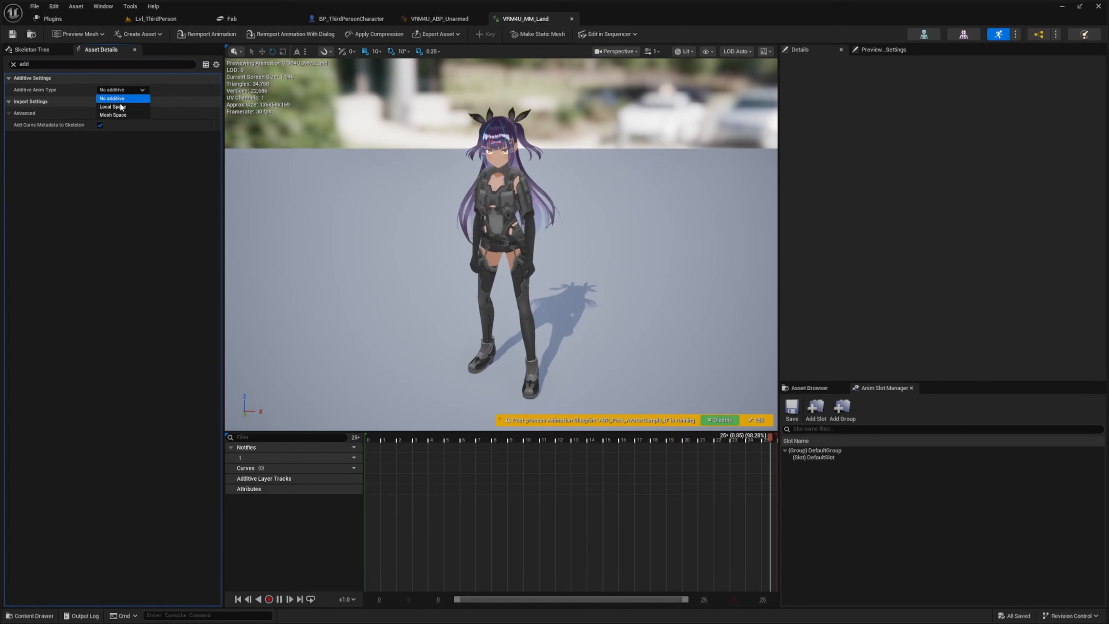
click(120, 107)
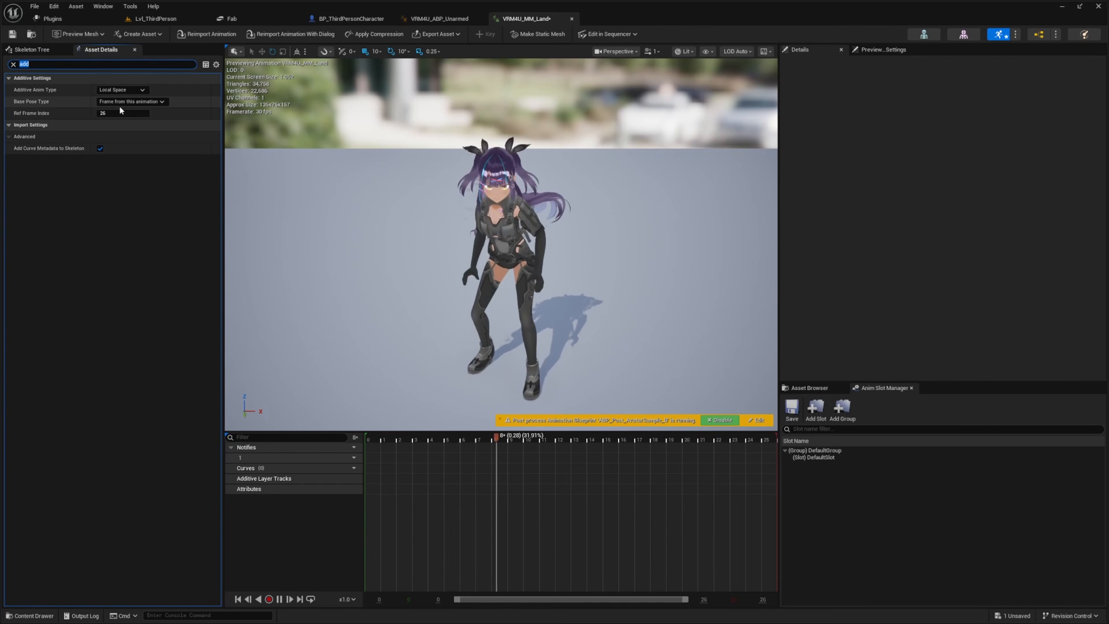
click(116, 102)
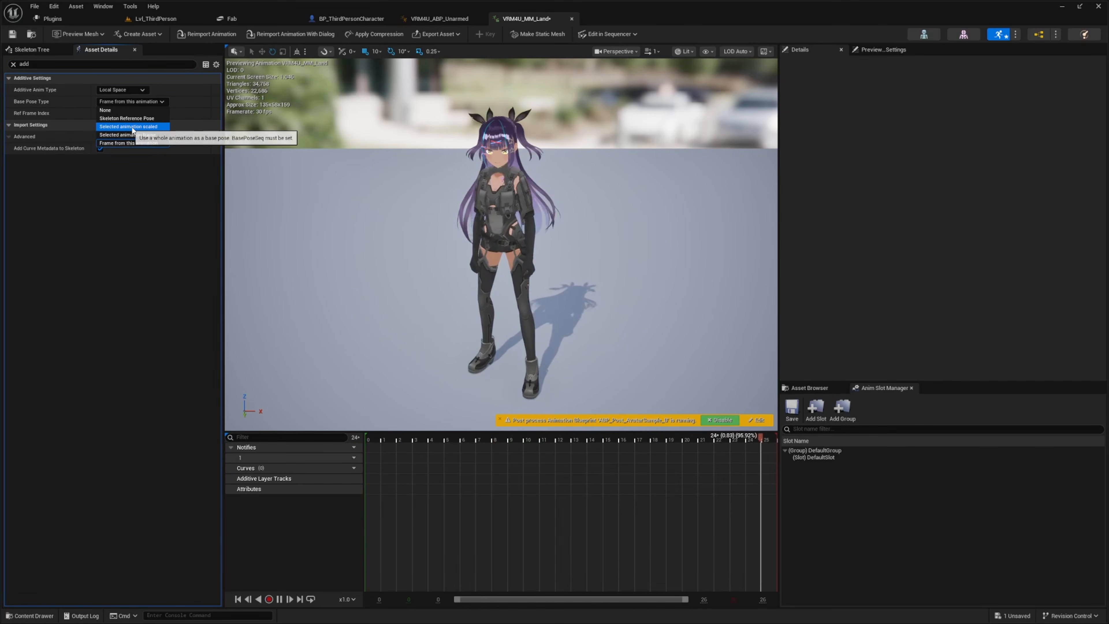
click(156, 135)
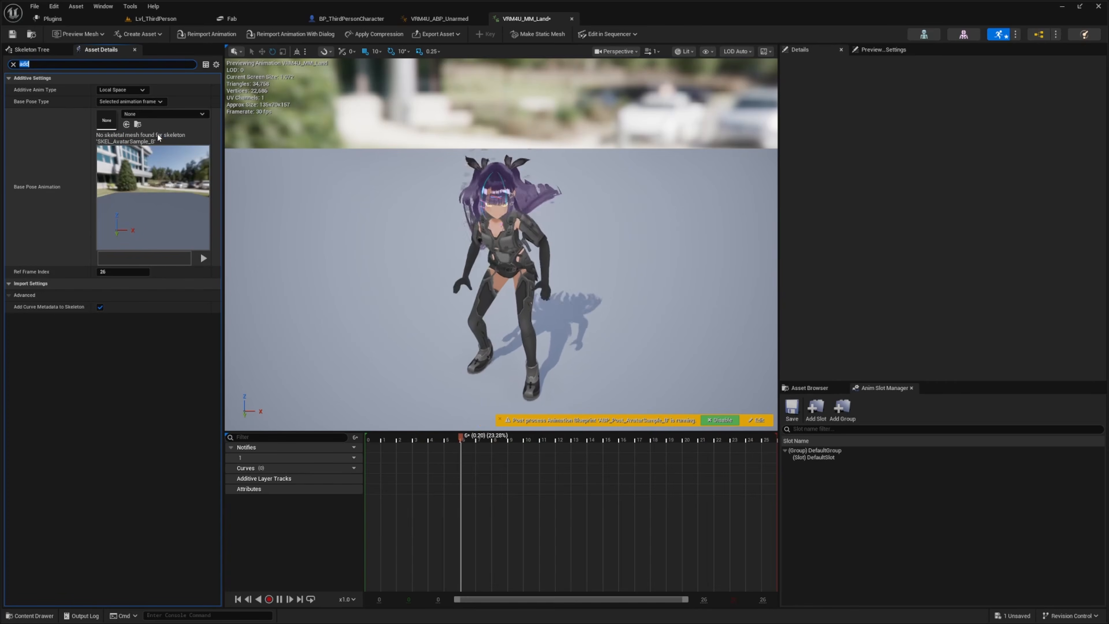
key(ctrl+s)
click(58, 63)
Play Lvl_ThirdPerson again in full screen and check the character's jumping, landing and running.
click(61, 20)
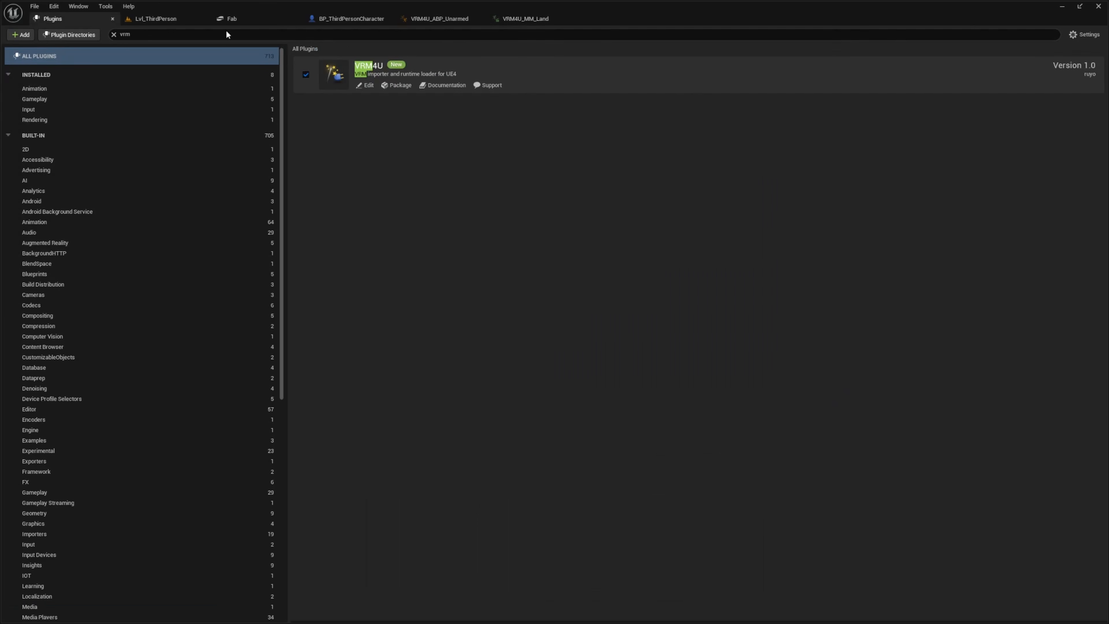
click(139, 21)
click(238, 35)
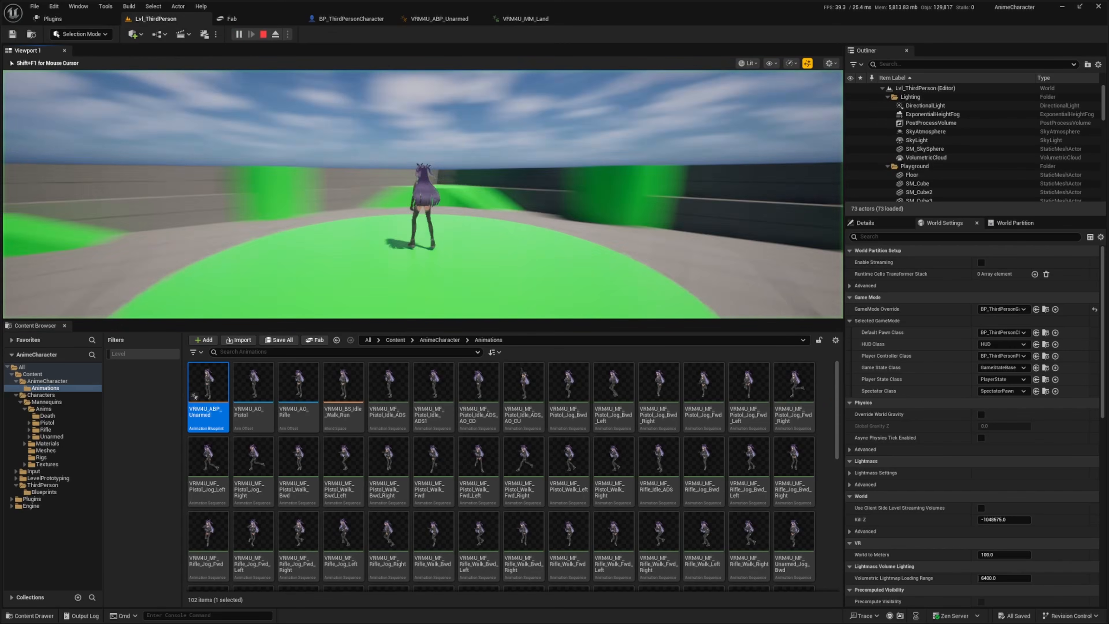
key(space)
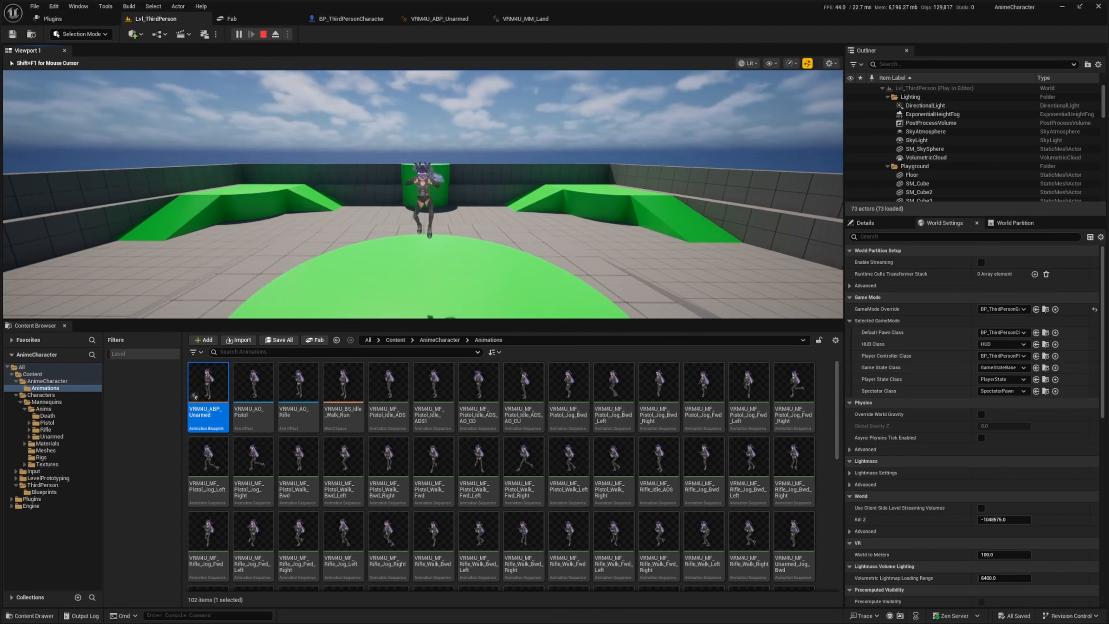
key(space)
key(F11)
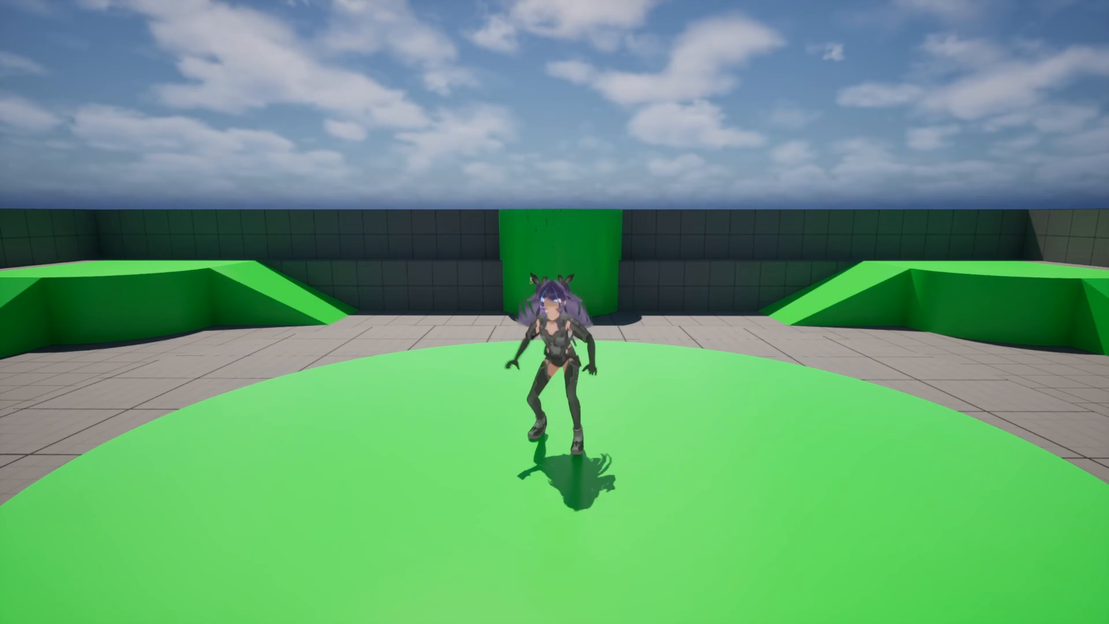
key(a)
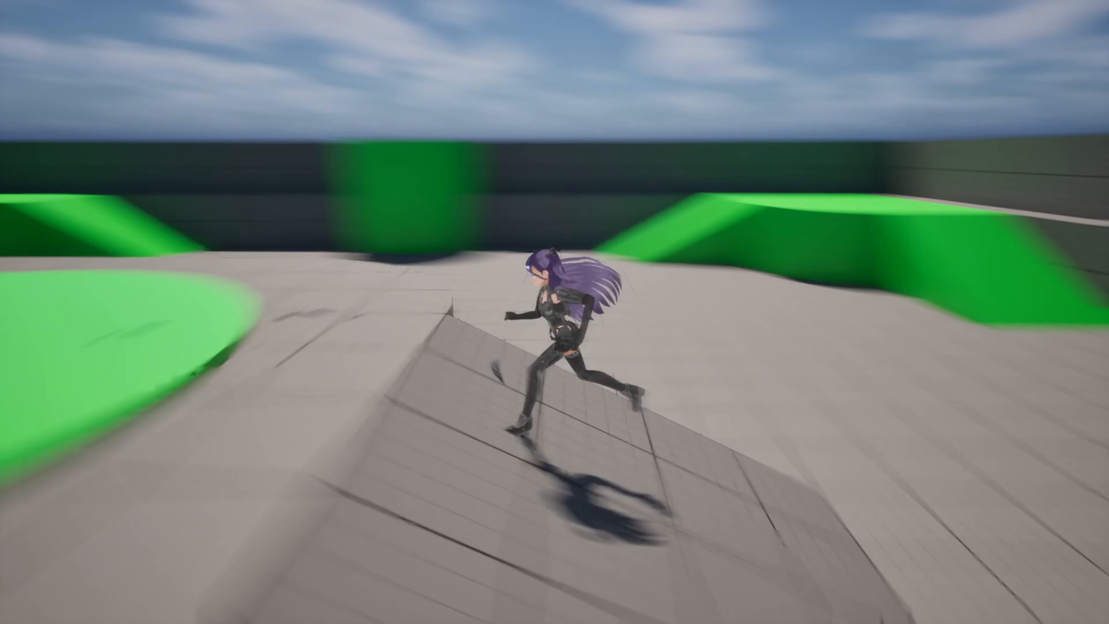
key(space)
key(s)
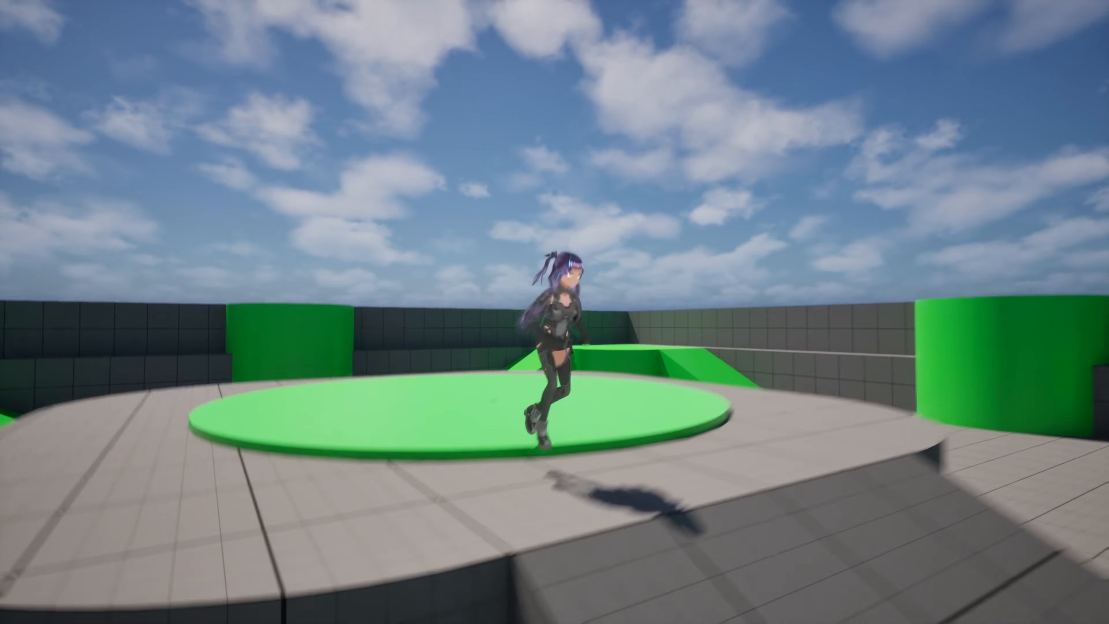
key(space)
key(d)
key(w)
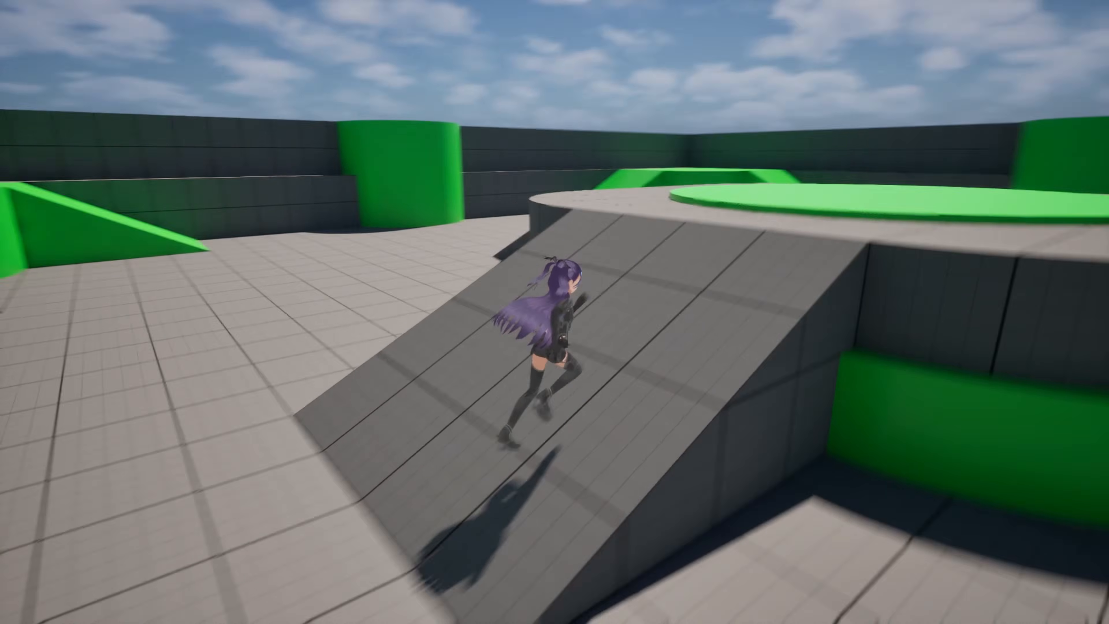
key(space)
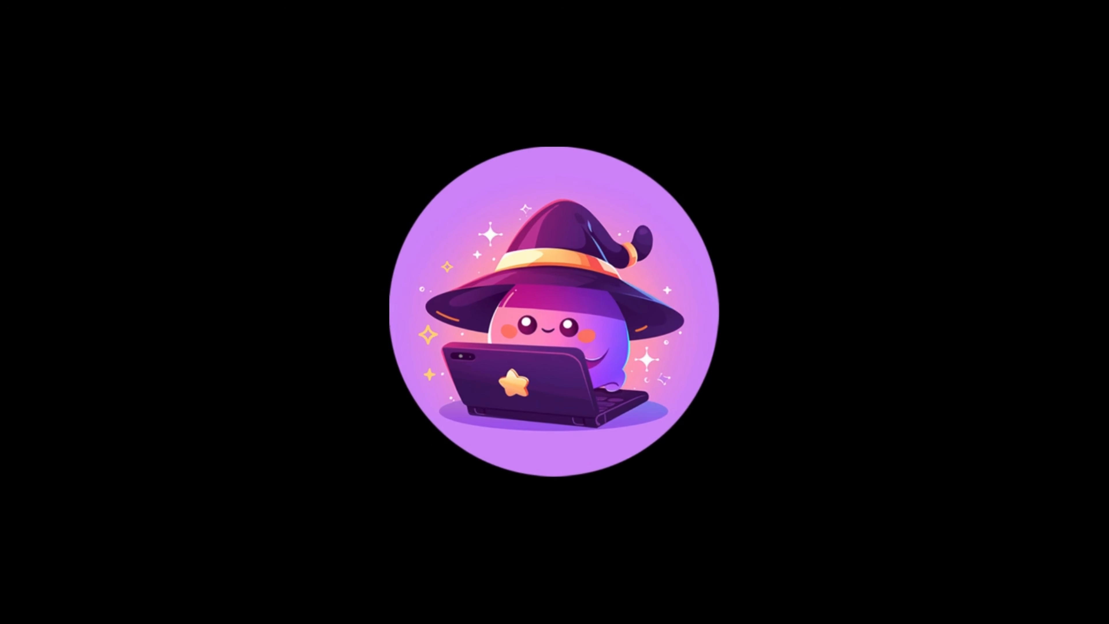